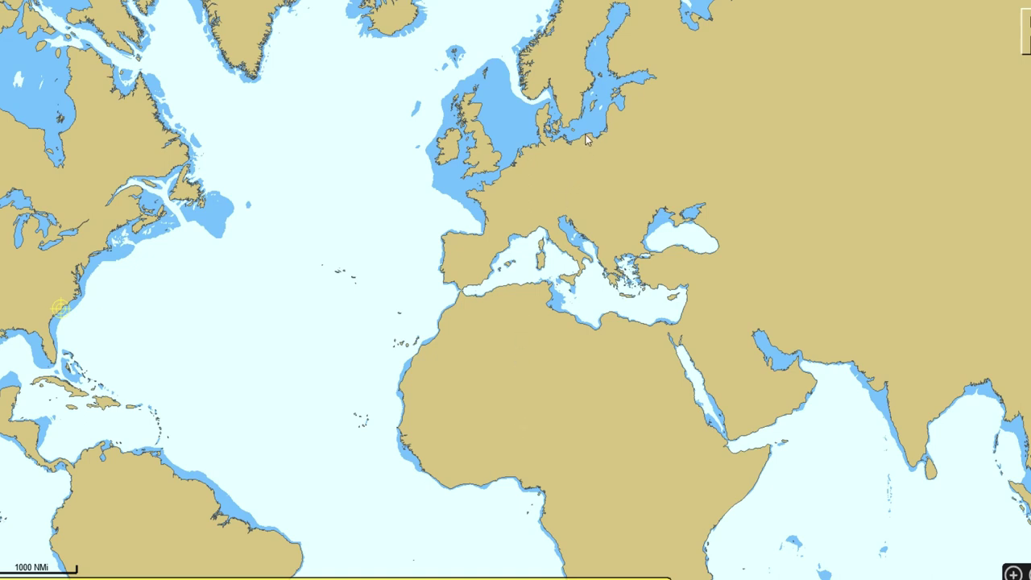
# Examine the chart of the western Black Sea coast around Burgas, including its traffic separation lanes and how detail changes with scale.
pyautogui.moveTo(628, 236); pyautogui.dragTo(562, 207)
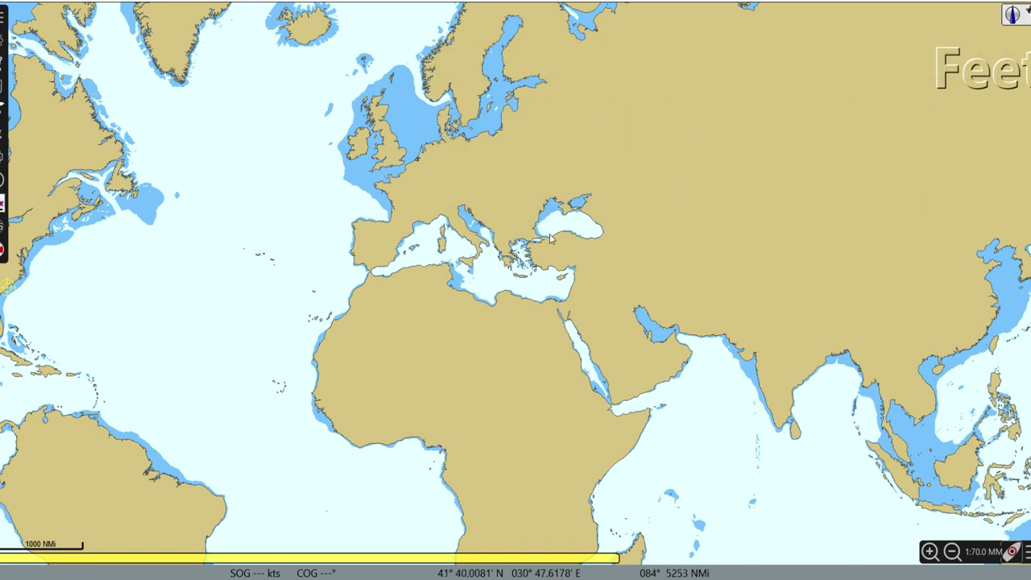
pyautogui.scroll(3, 550, 238)
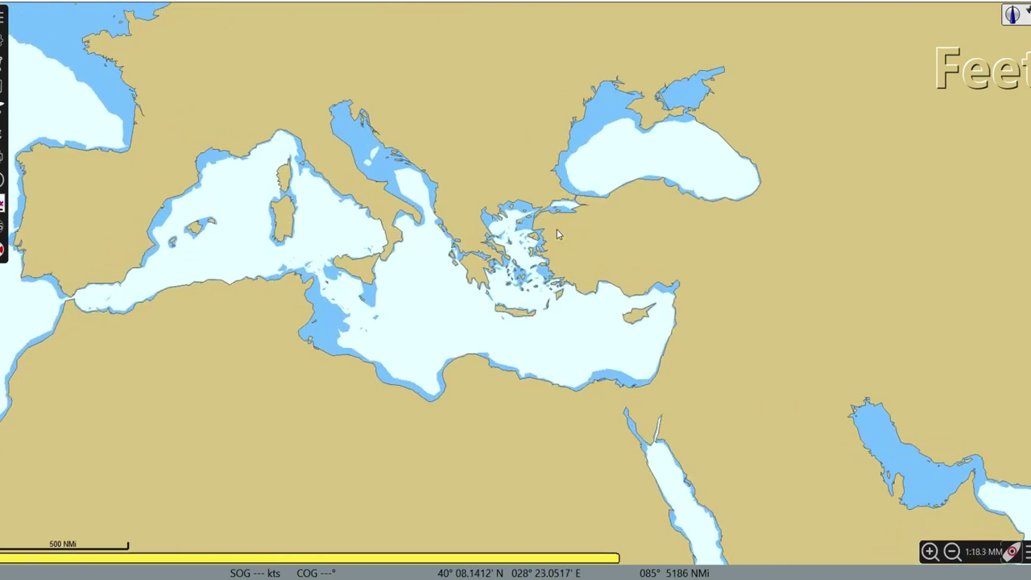
pyautogui.scroll(5, 528, 292)
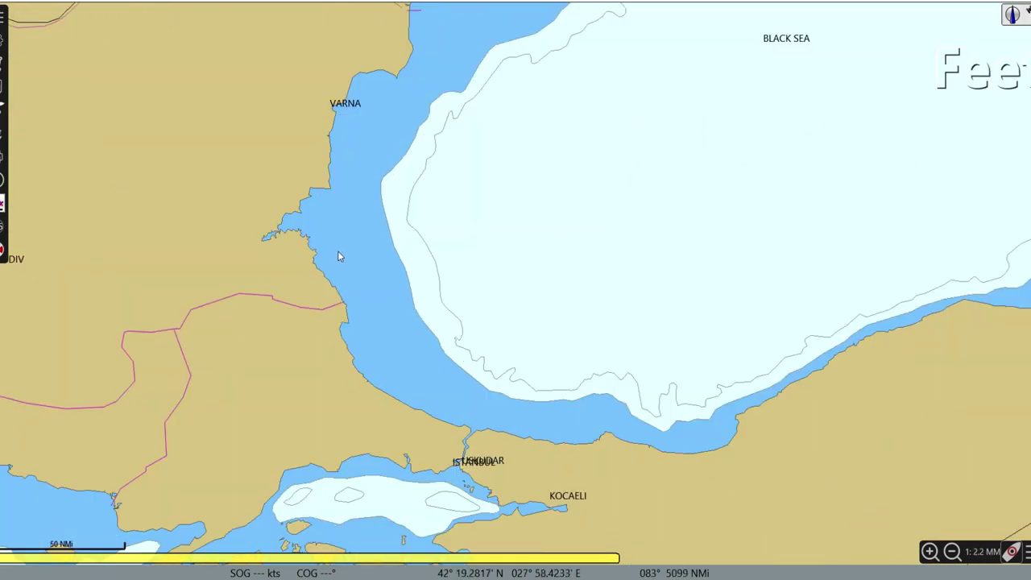
pyautogui.scroll(1, 363, 254)
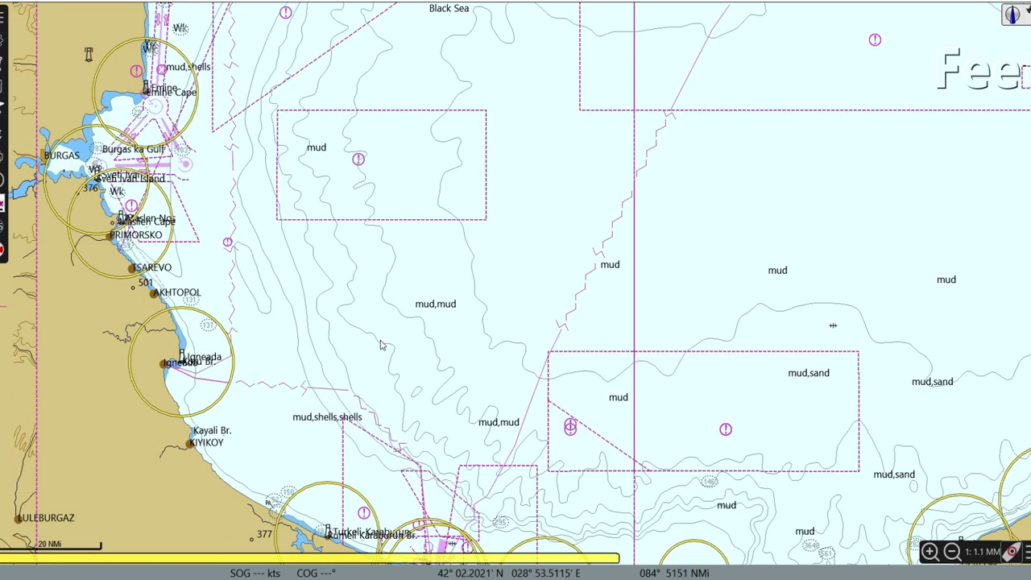
pyautogui.moveTo(311, 156); pyautogui.dragTo(493, 255)
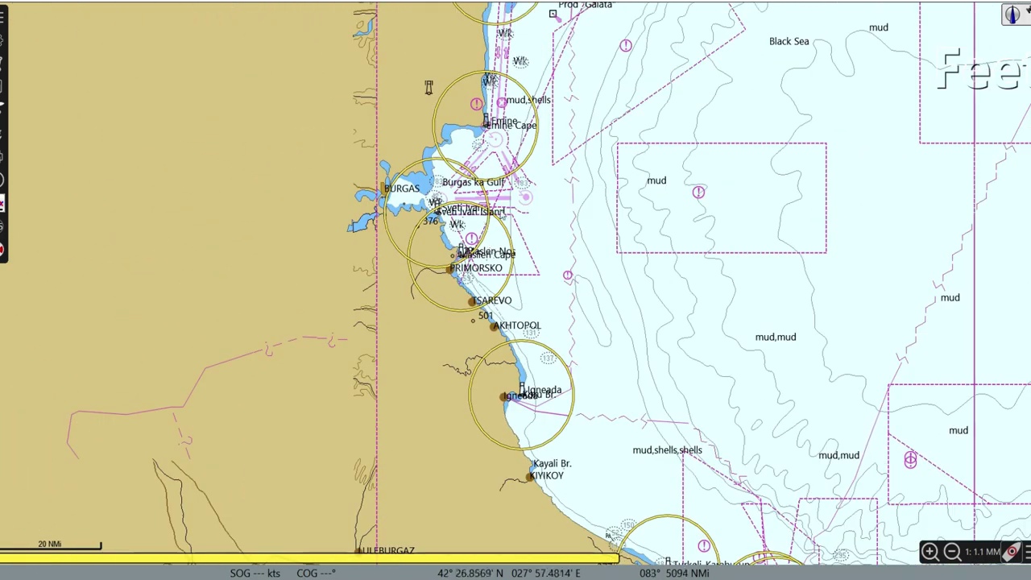
pyautogui.scroll(1, 513, 163)
pyautogui.scroll(1, 512, 167)
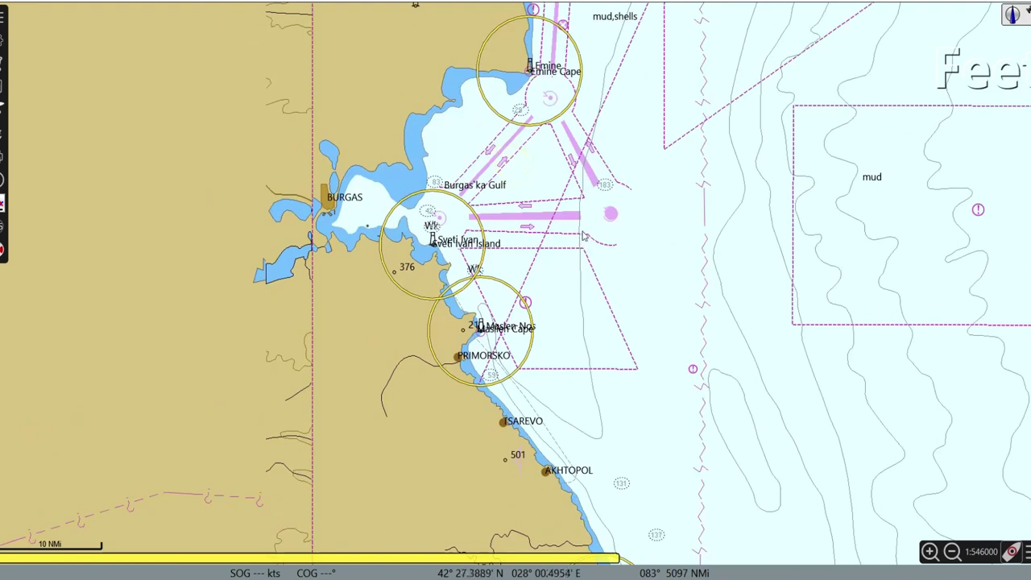
pyautogui.scroll(1, 462, 208)
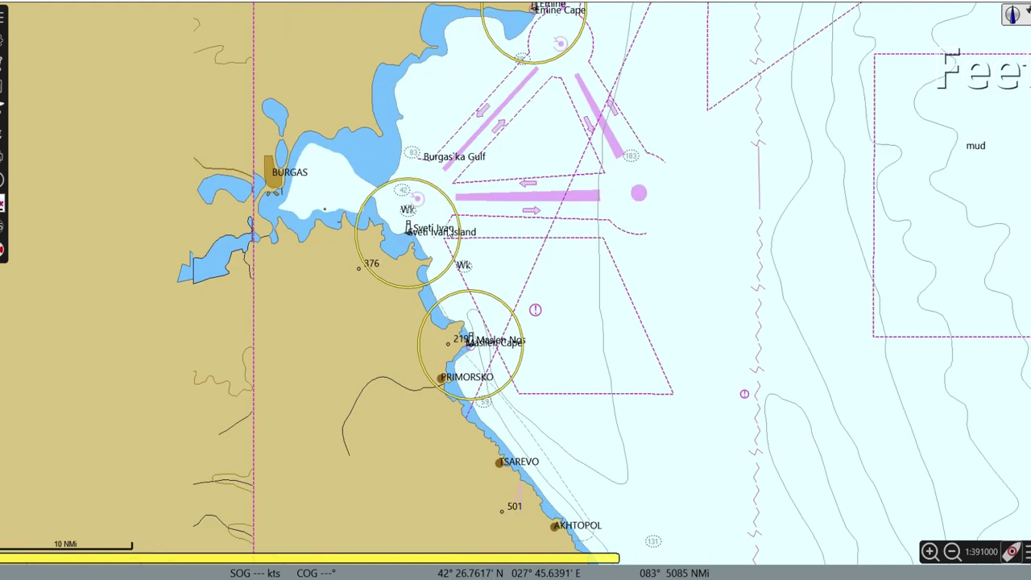
pyautogui.moveTo(444, 244); pyautogui.dragTo(469, 263)
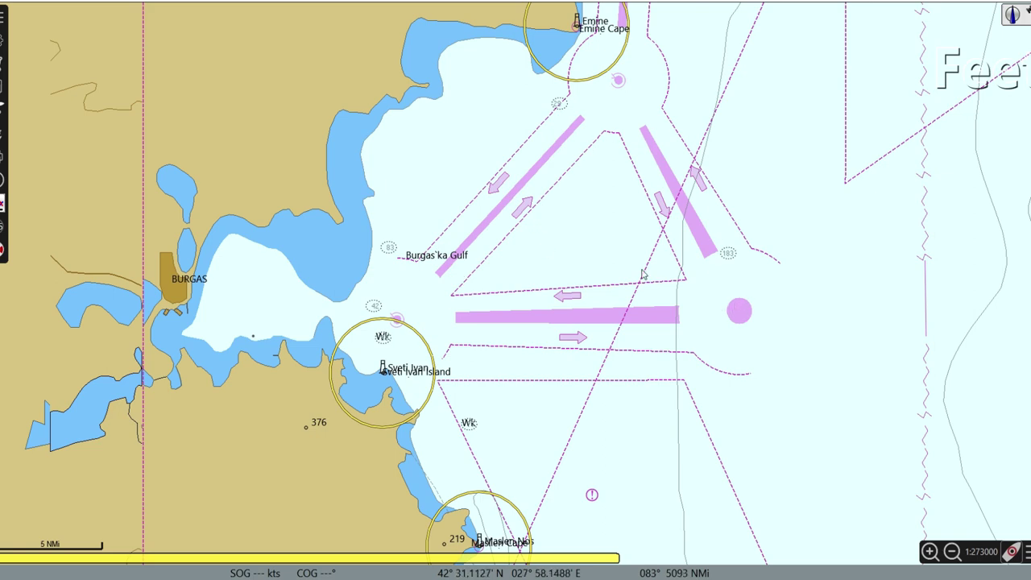
pyautogui.scroll(-5, 645, 277)
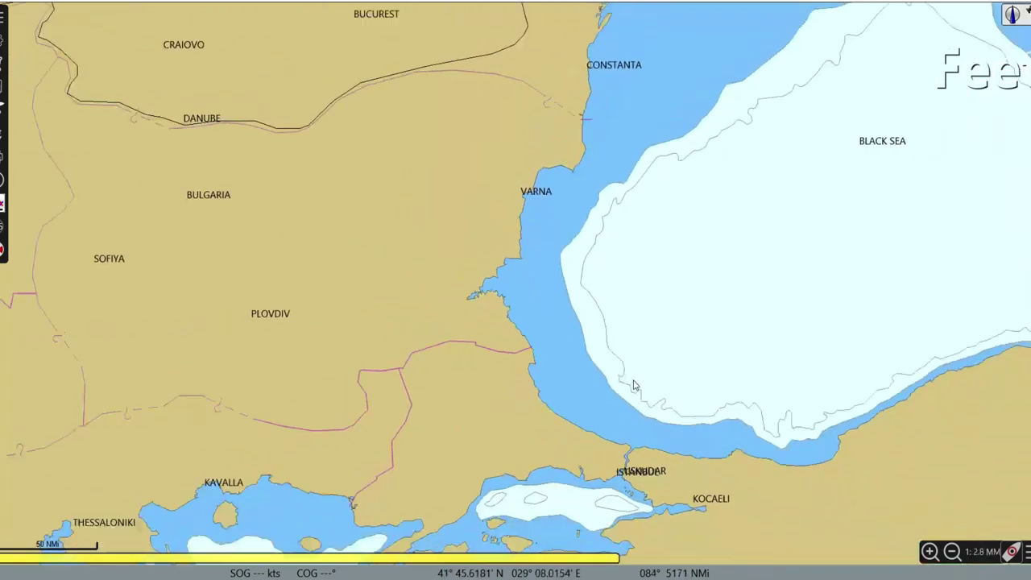
pyautogui.scroll(-3, 564, 391)
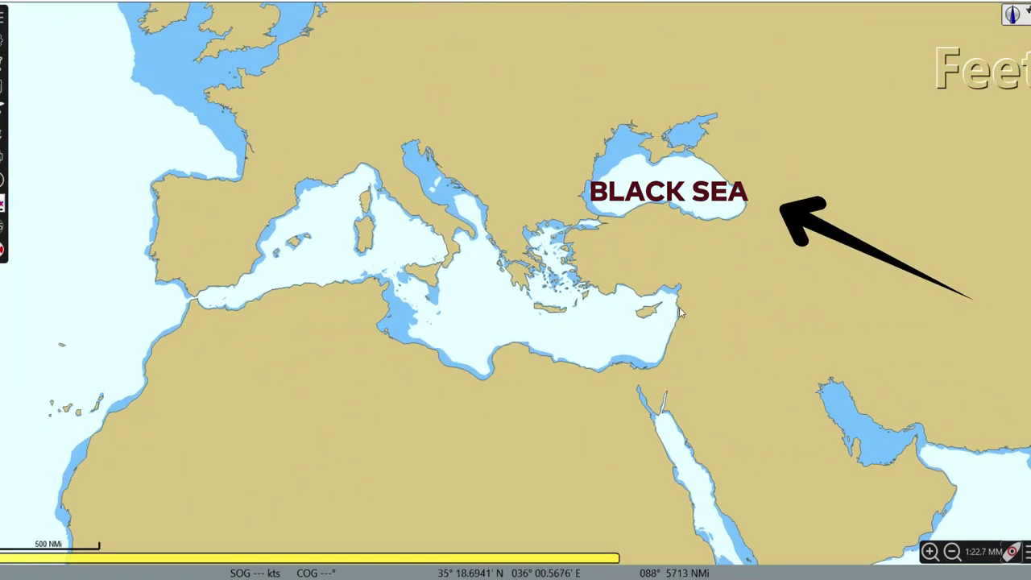
# Examine the chart coverage of the Mediterranean, the United Kingdom, South America and the Atlantic at small scale.
pyautogui.moveTo(452, 320); pyautogui.dragTo(716, 271)
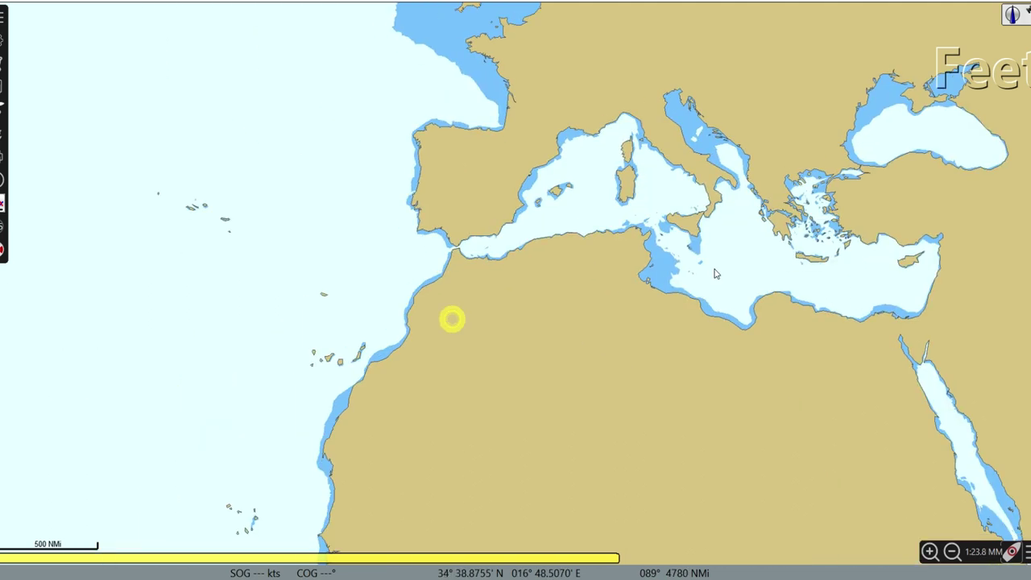
pyautogui.scroll(2, 367, 333)
pyautogui.scroll(-1, 384, 312)
pyautogui.scroll(-4, 385, 309)
pyautogui.moveTo(506, 158); pyautogui.dragTo(519, 195)
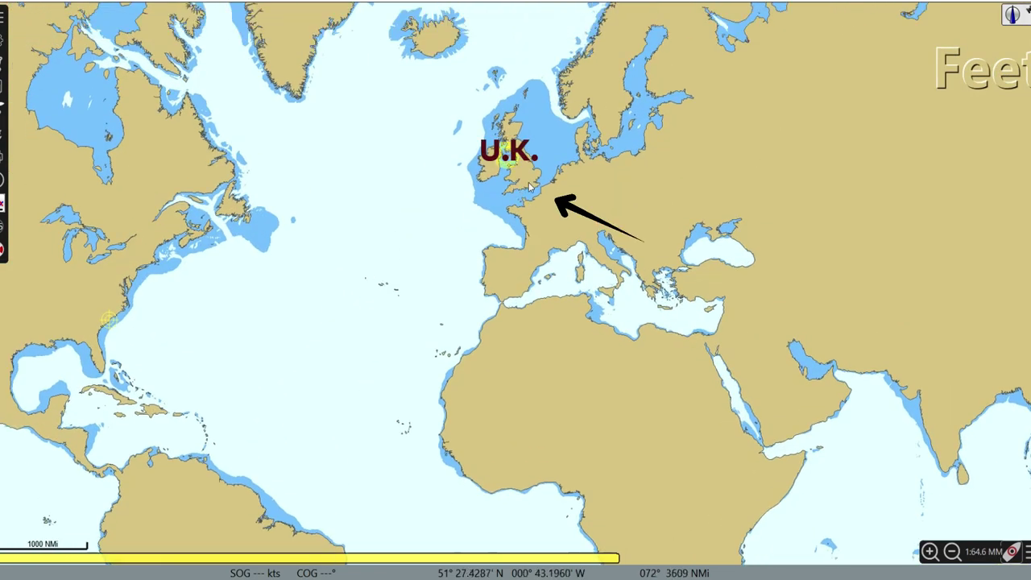
pyautogui.moveTo(269, 403); pyautogui.dragTo(469, 106)
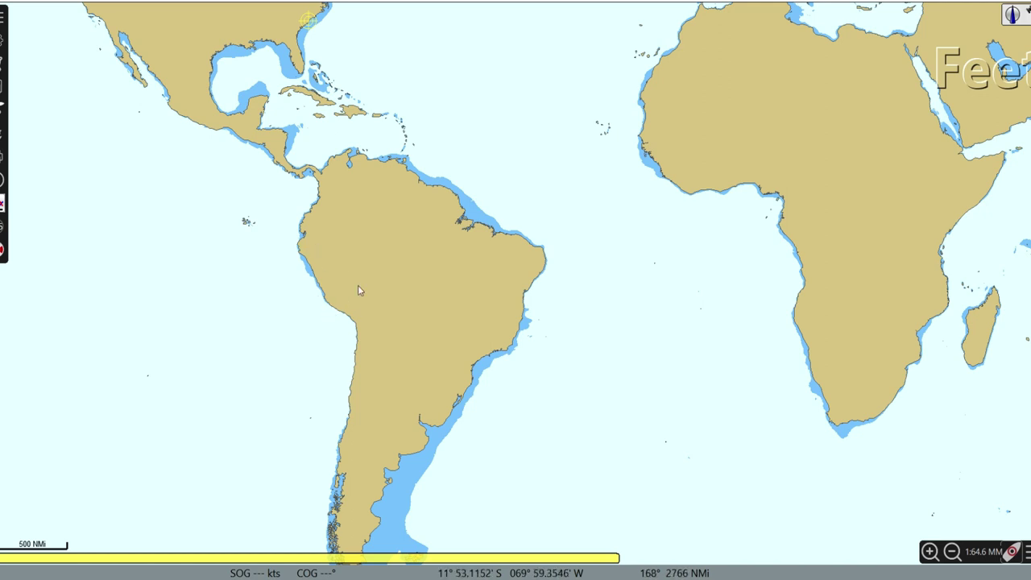
pyautogui.moveTo(600, 235); pyautogui.dragTo(282, 444)
pyautogui.moveTo(481, 220); pyautogui.dragTo(417, 341)
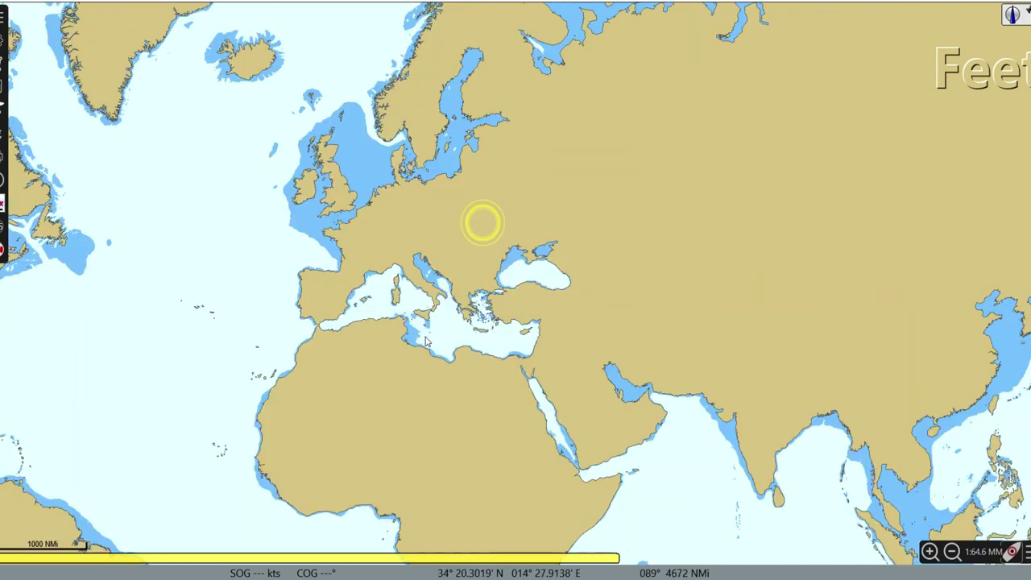
pyautogui.scroll(4, 517, 313)
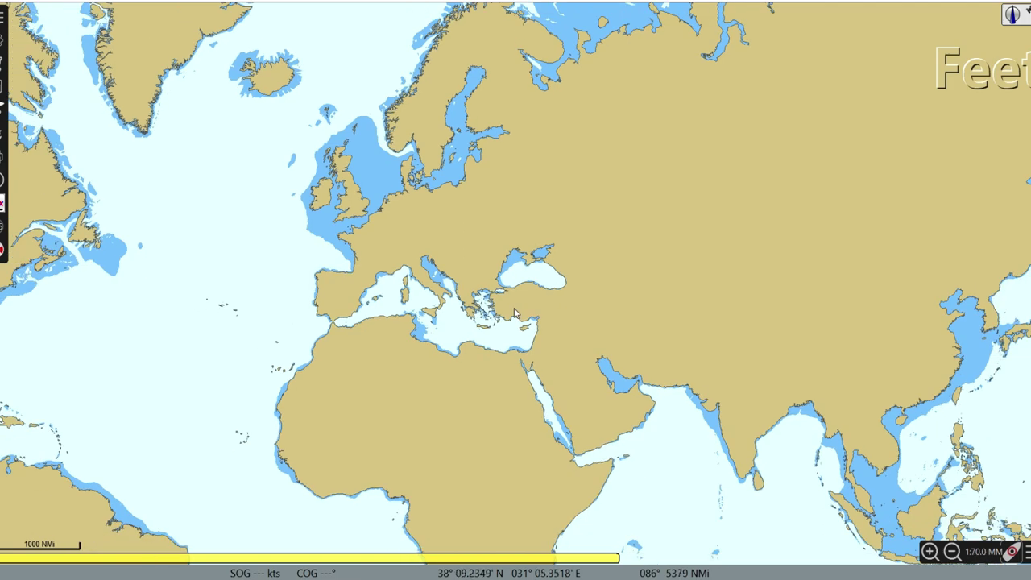
pyautogui.scroll(3, 428, 318)
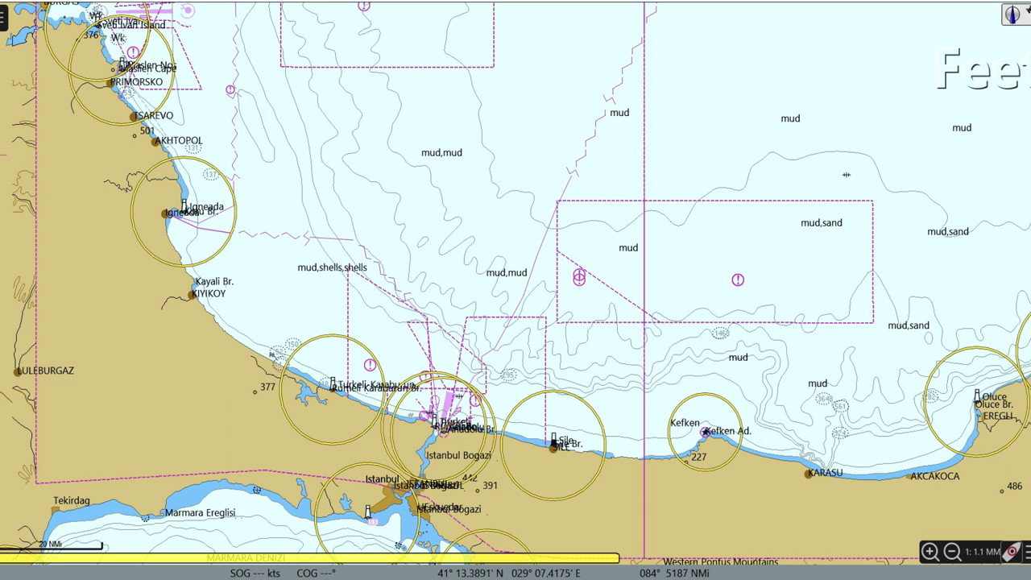
pyautogui.moveTo(387, 234); pyautogui.dragTo(435, 300)
pyautogui.rightClick(434, 301)
pyautogui.click(472, 309)
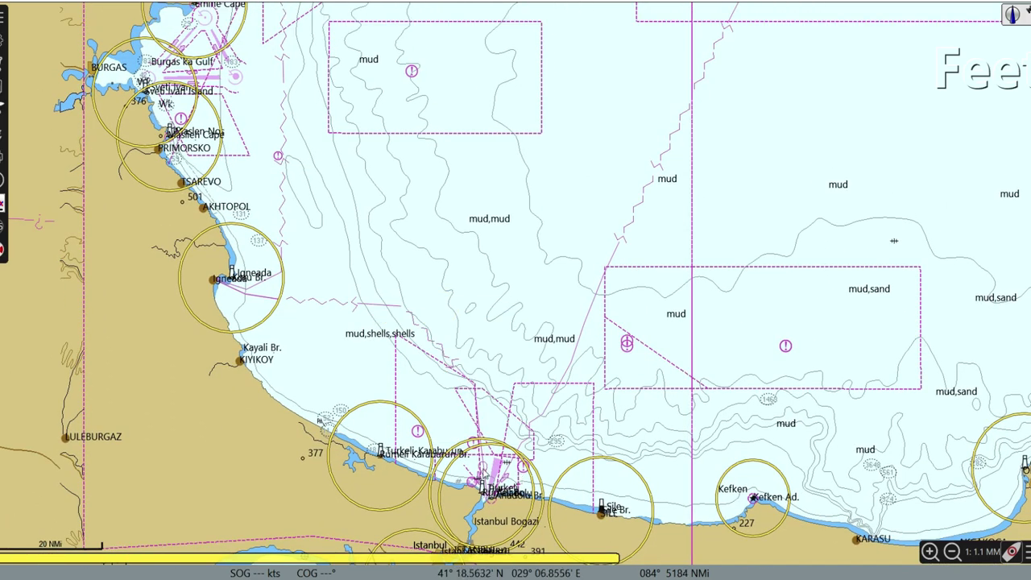
# Plot a route from the Bosphorus's northern entrance near Istanbul, through an offshore waypoint, to a waypoint in the sea off Varna.
pyautogui.moveTo(199, 42); pyautogui.dragTo(215, 269)
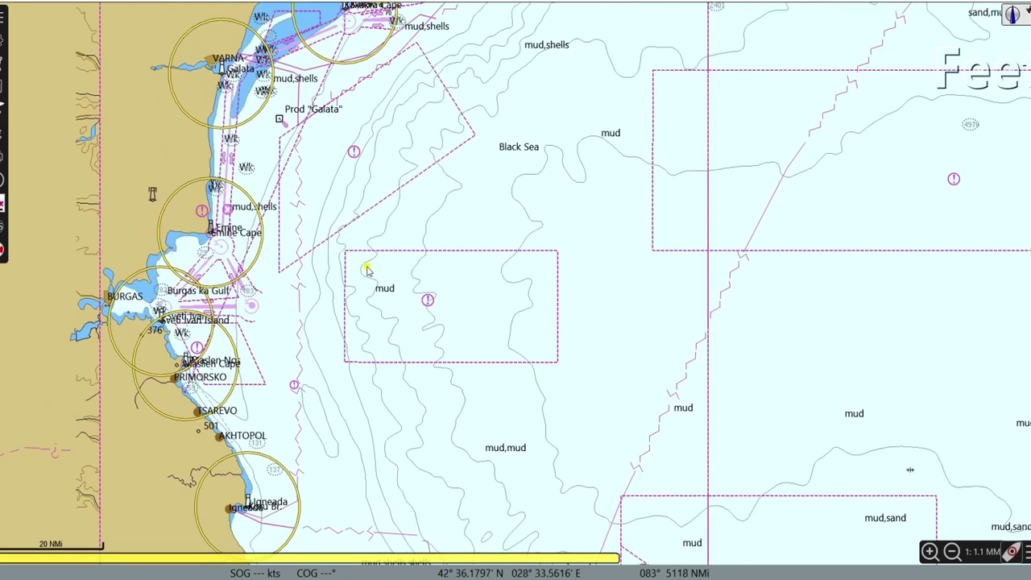
pyautogui.moveTo(368, 266); pyautogui.dragTo(266, 28)
pyautogui.scroll(1, 296, 70)
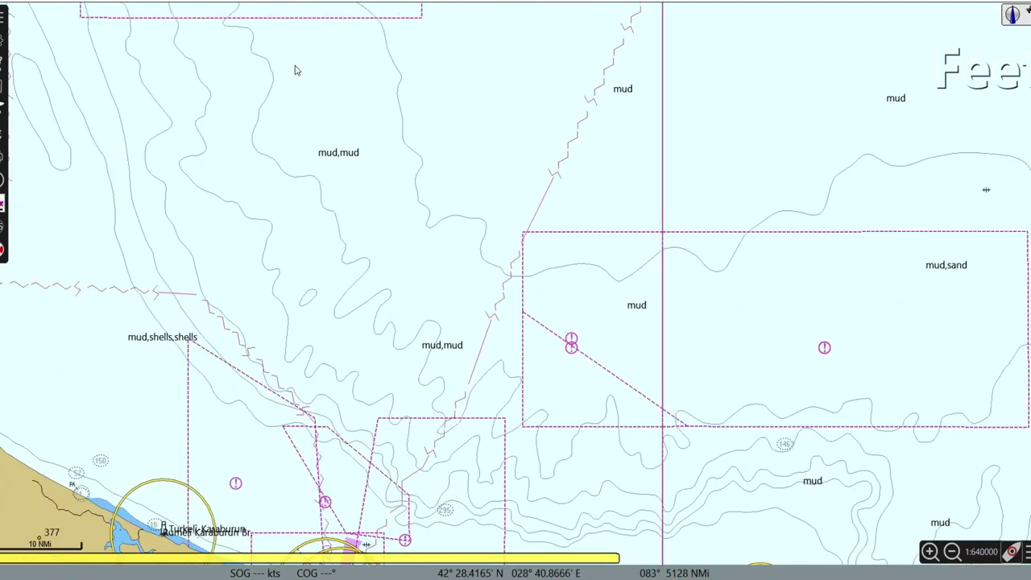
pyautogui.scroll(-2, 295, 66)
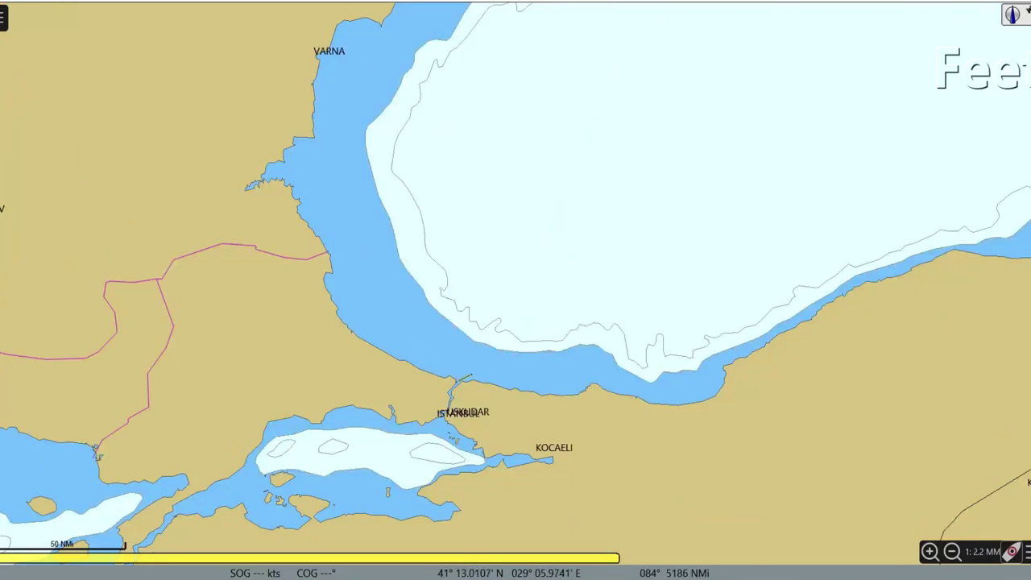
pyautogui.click(457, 381)
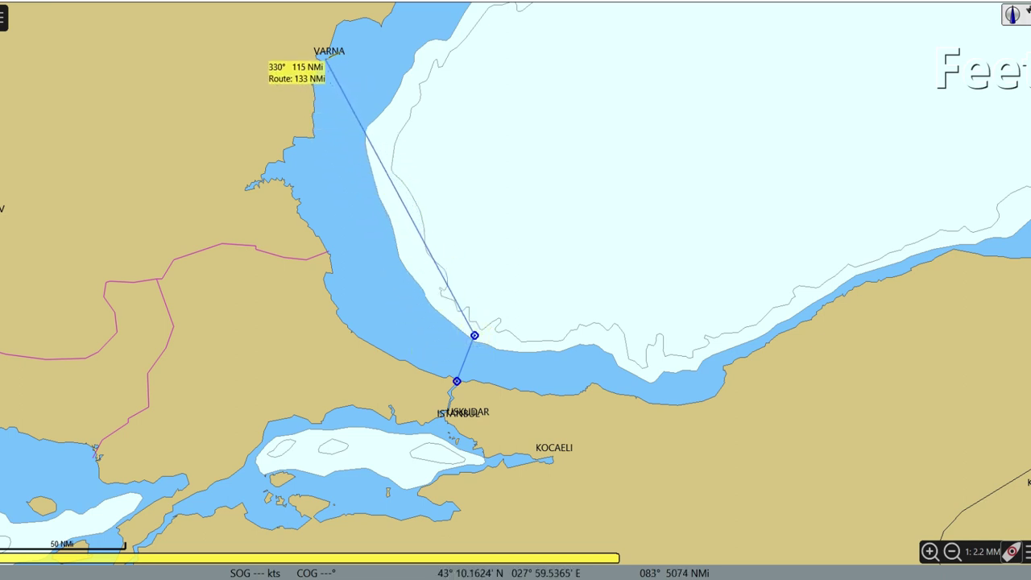
pyautogui.moveTo(323, 57); pyautogui.dragTo(323, 100)
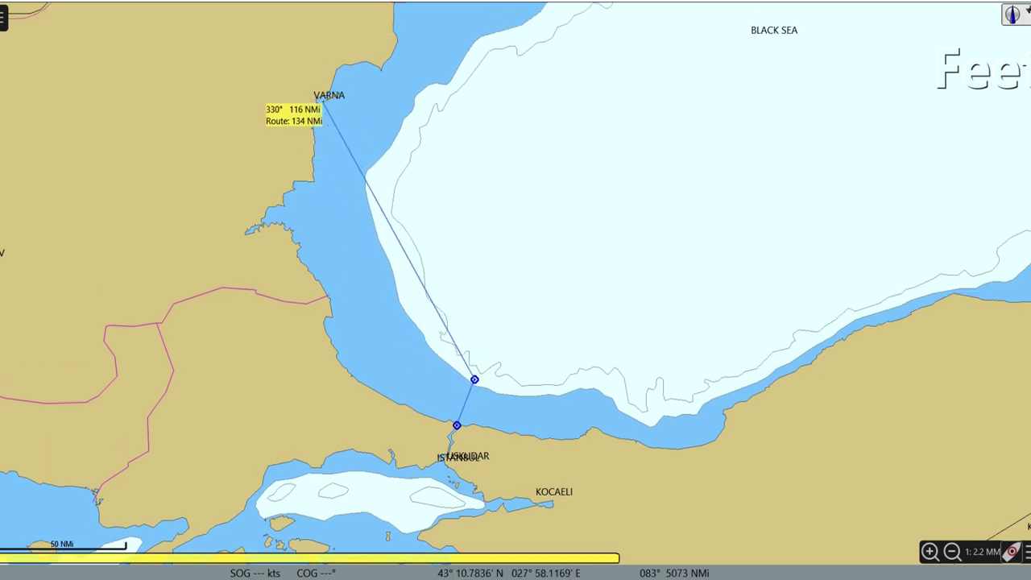
pyautogui.scroll(-1, 323, 102)
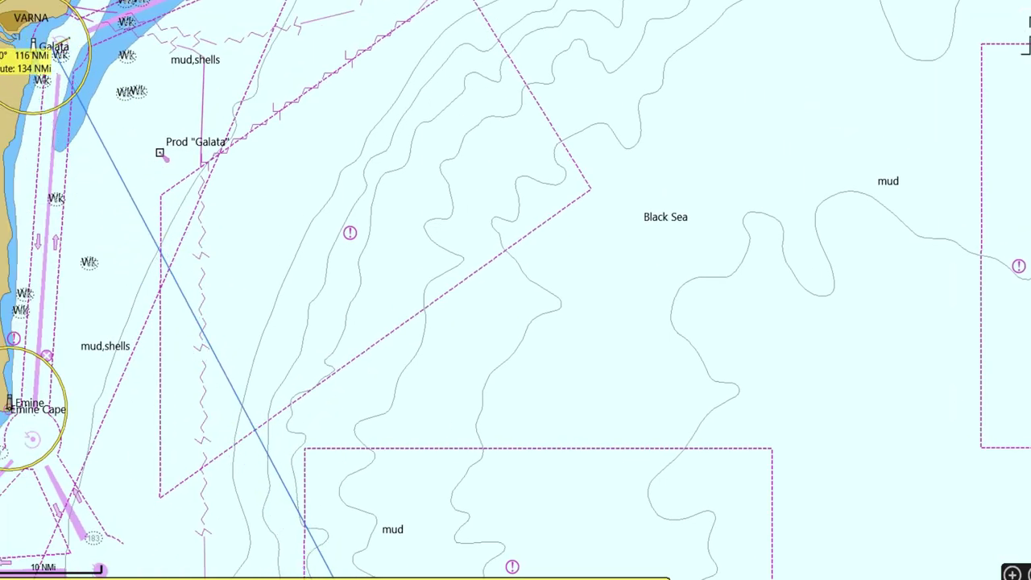
pyautogui.click(81, 61)
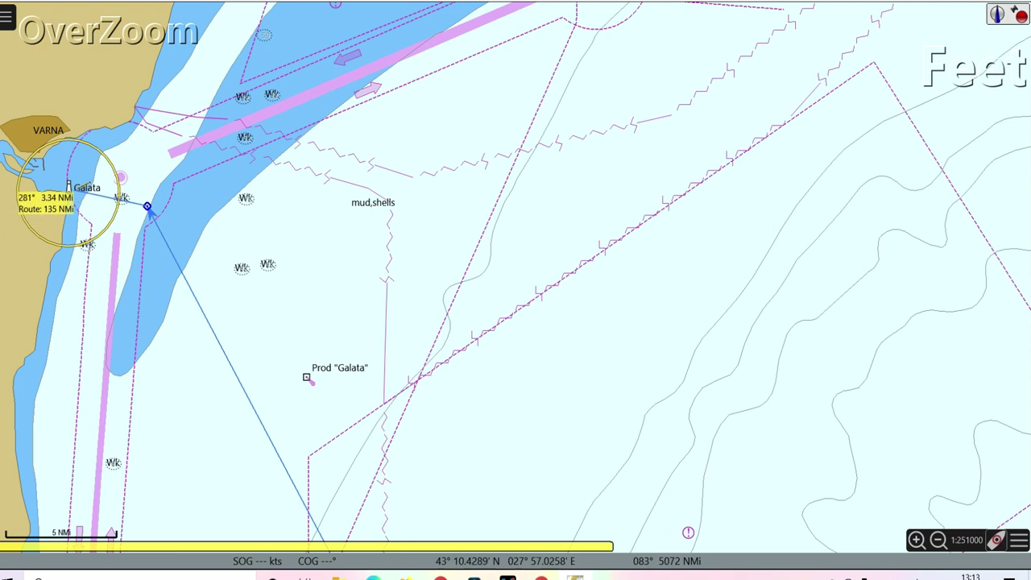
# Add the final waypoint beside Galata, just off Varna harbour, and end the route.
pyautogui.click(74, 173)
pyautogui.rightClick(74, 171)
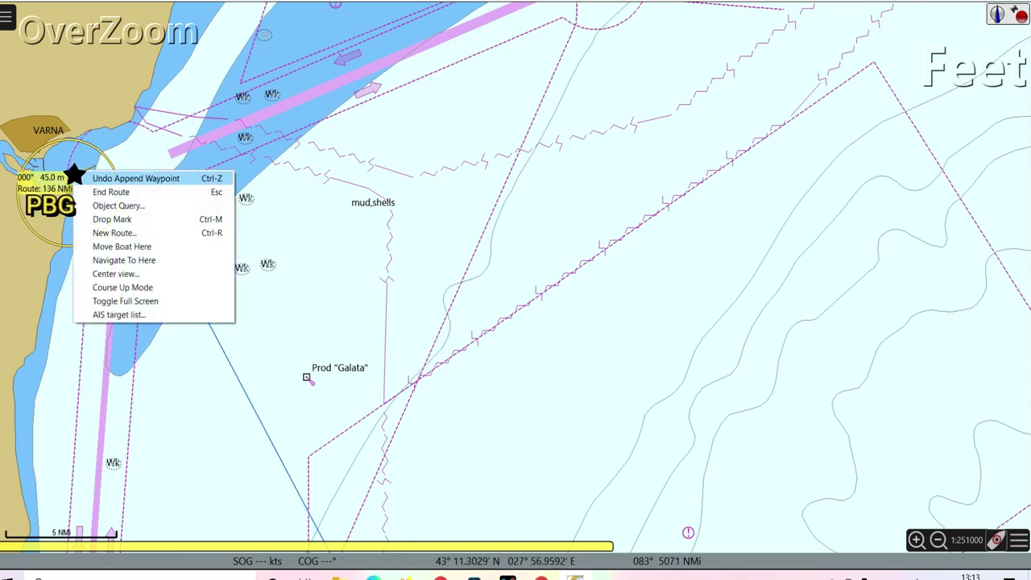
pyautogui.click(95, 192)
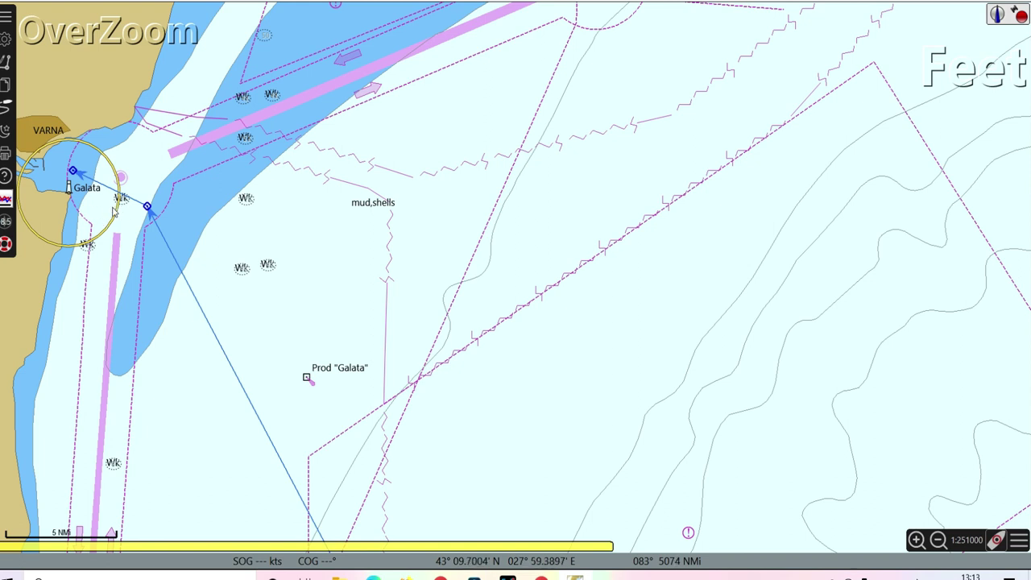
# Move the route's second-to-last waypoint northeast so the final leg runs almost due west towards Varna.
pyautogui.scroll(1, 112, 211)
pyautogui.moveTo(79, 202); pyautogui.dragTo(835, 251)
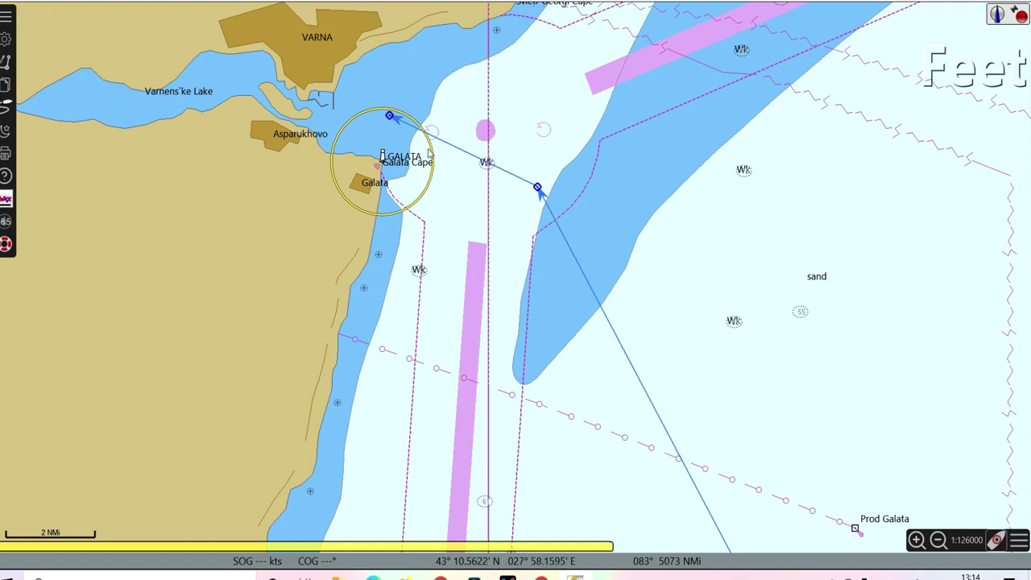
pyautogui.moveTo(433, 140)
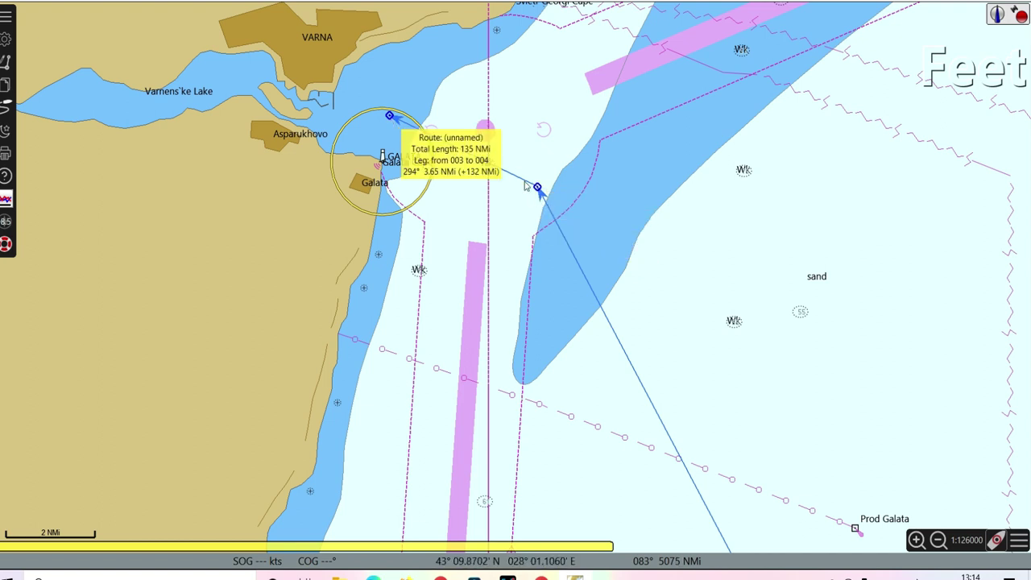
pyautogui.moveTo(538, 187); pyautogui.dragTo(566, 122)
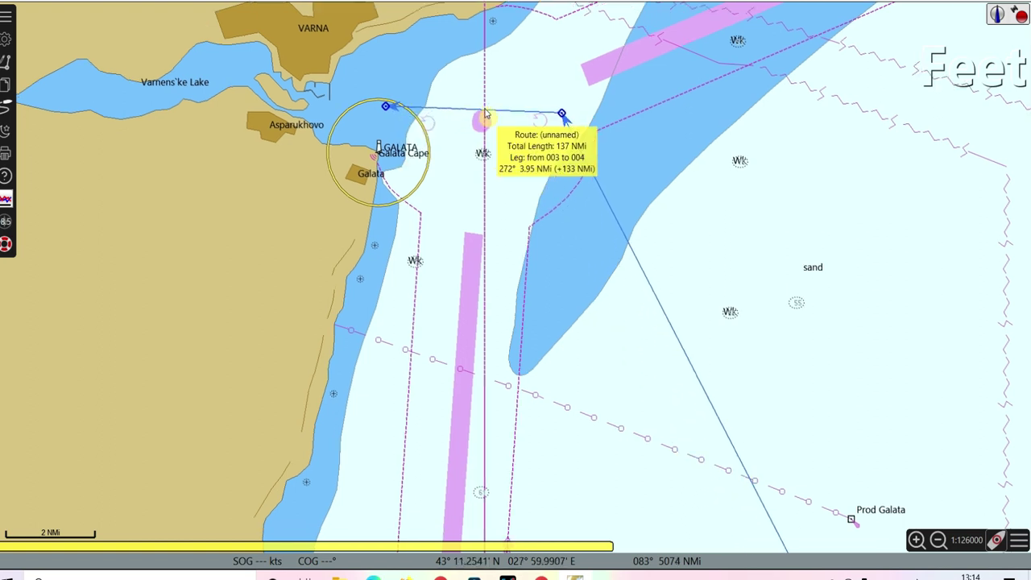
# Insert a waypoint in the route's final leg and move it north of the magenta circle off Galata.
pyautogui.rightClick(489, 117)
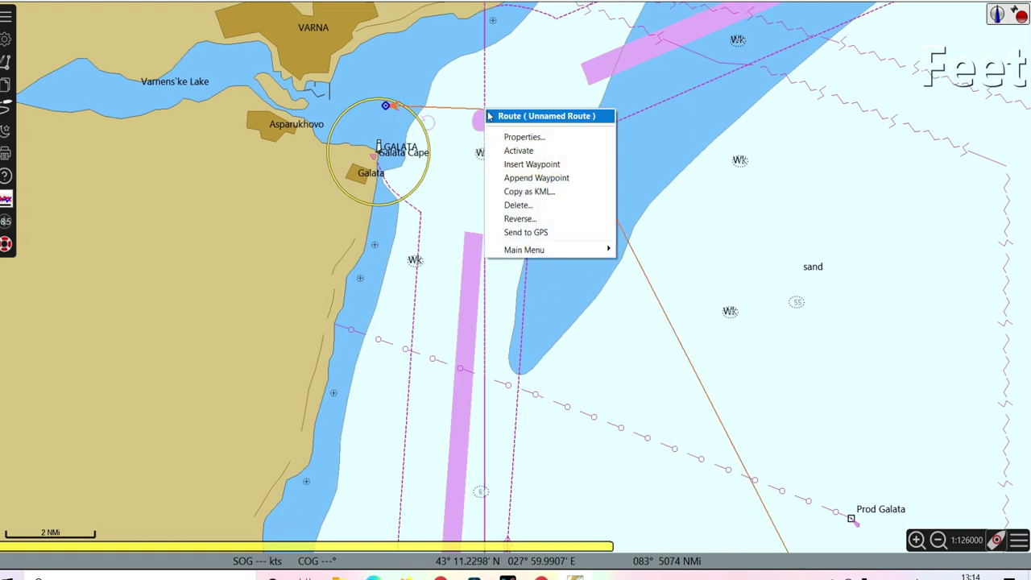
pyautogui.click(532, 164)
pyautogui.moveTo(484, 108); pyautogui.dragTo(481, 82)
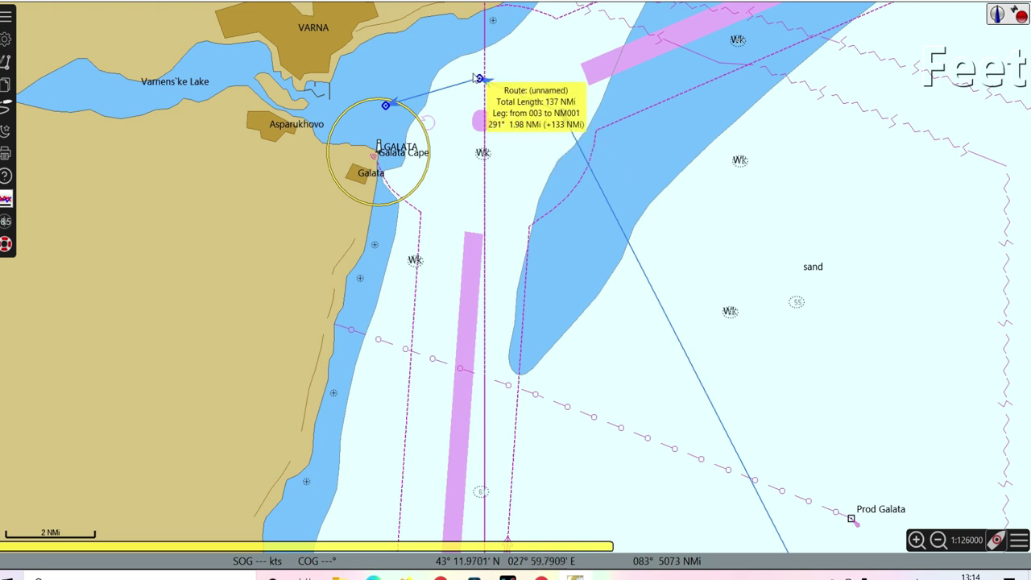
# Examine the approach to Varna at larger scale, checking the adjusted legs against the buoy in the magenta circle.
pyautogui.moveTo(433, 135); pyautogui.dragTo(486, 141)
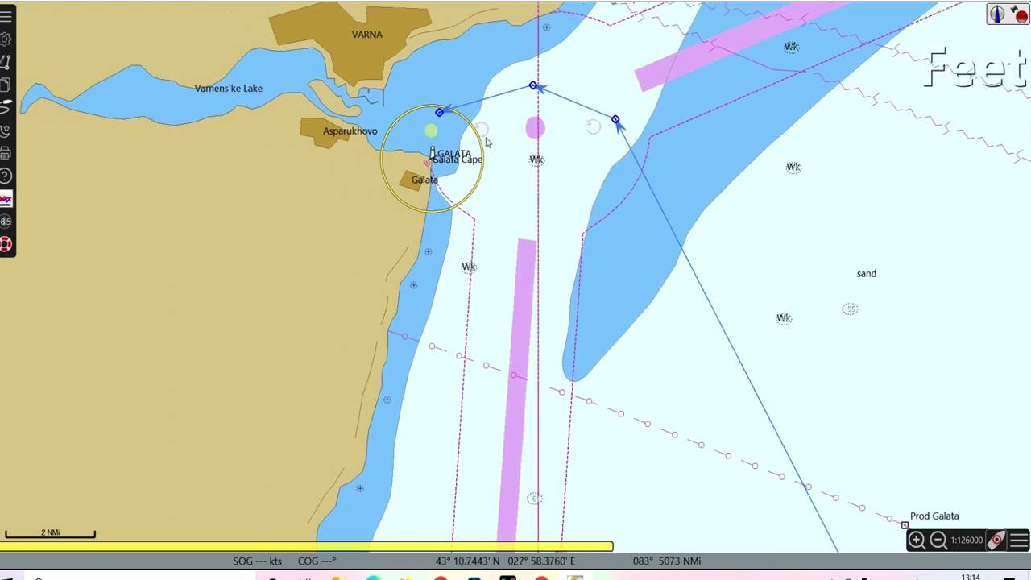
pyautogui.scroll(1, 485, 141)
pyautogui.scroll(2, 456, 143)
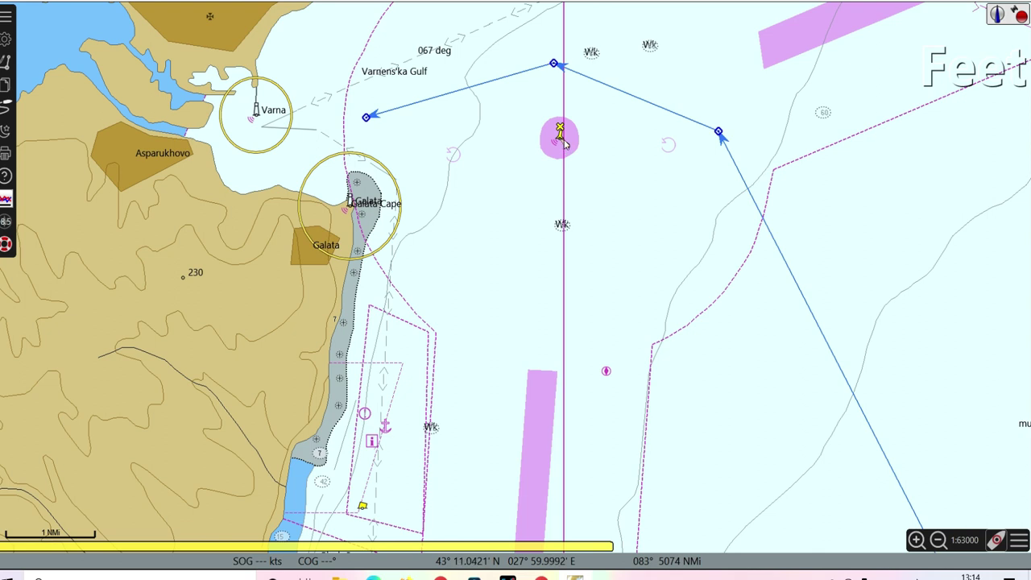
pyautogui.moveTo(564, 142); pyautogui.dragTo(558, 146)
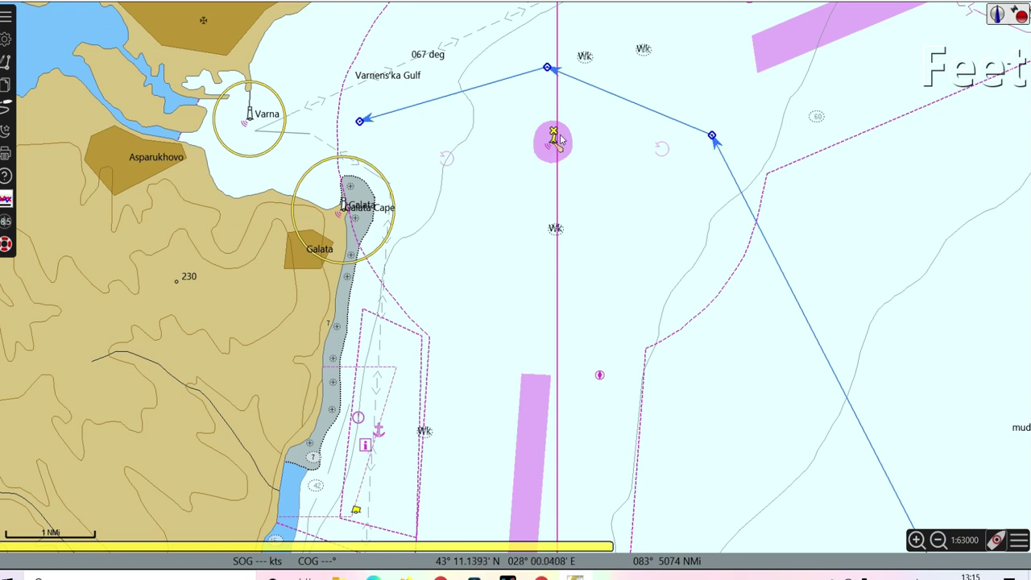
pyautogui.moveTo(565, 146); pyautogui.dragTo(558, 156)
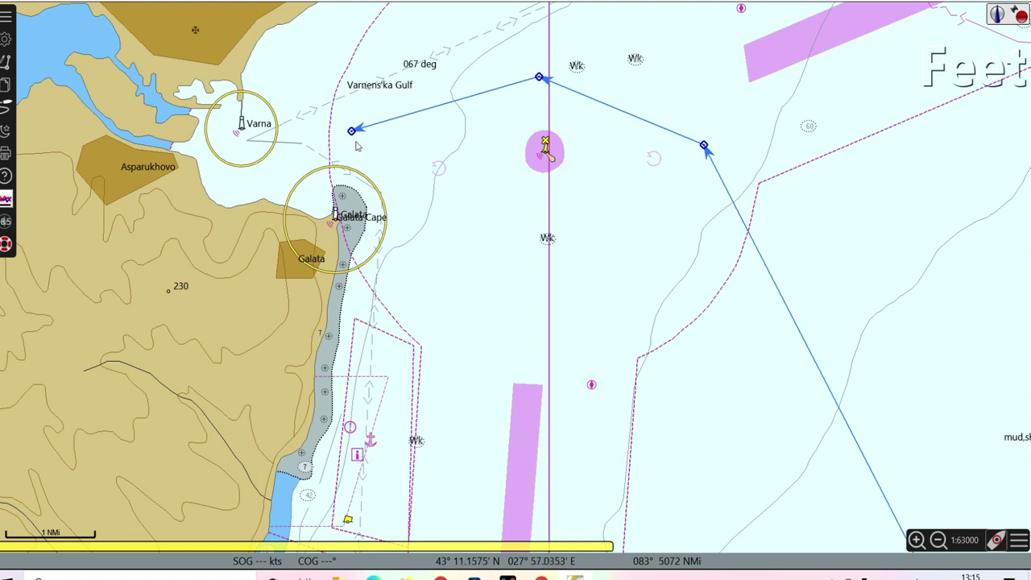
# Delete the planned route leading into Varna.
pyautogui.moveTo(351, 134)
pyautogui.rightClick(415, 107)
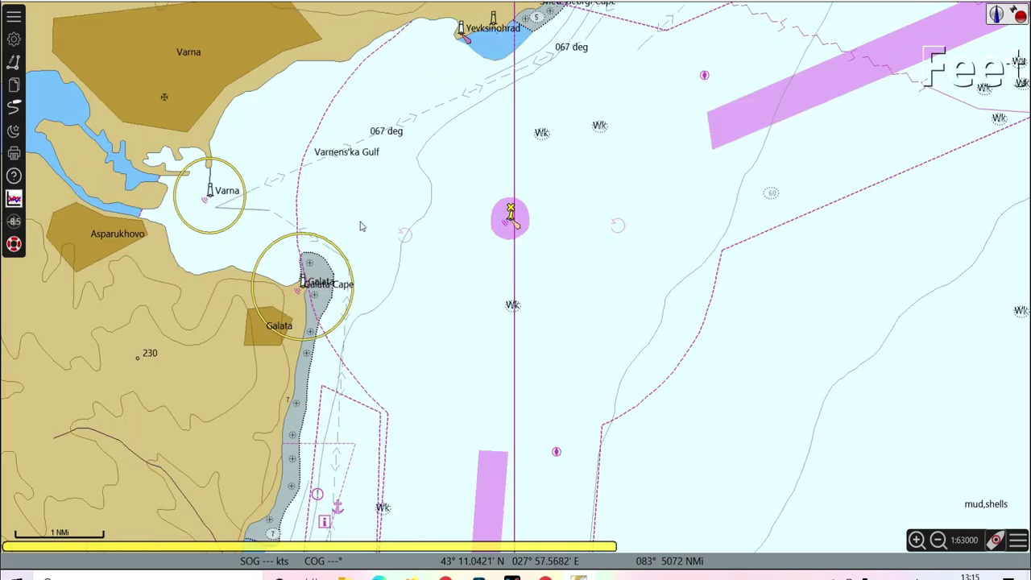
# Create a three-waypoint departure route from just north of Galata Cape, heading southeast past the Prod "Galata" platform, and end it offshore.
pyautogui.moveTo(465, 299); pyautogui.dragTo(449, 248)
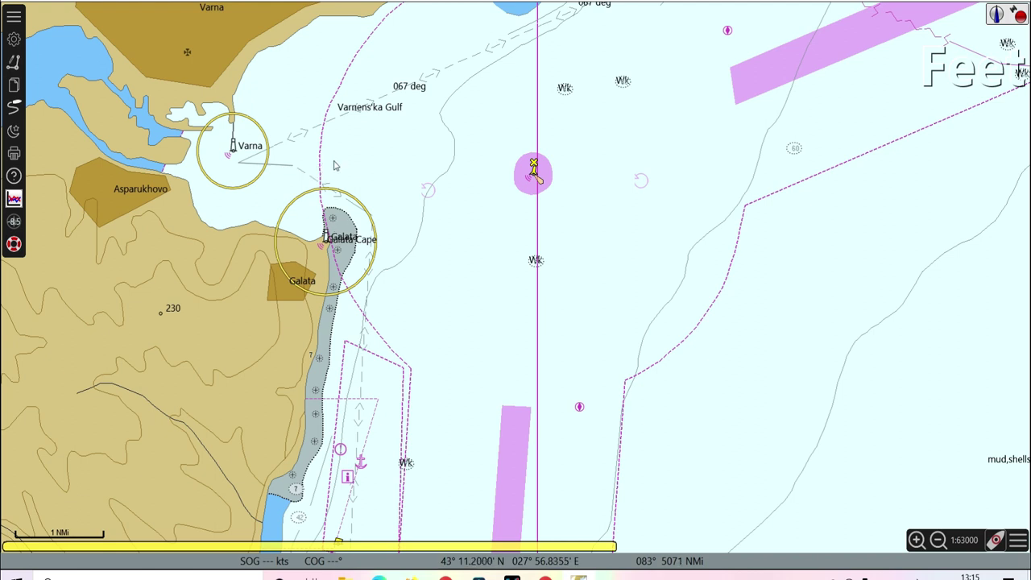
pyautogui.click(18, 64)
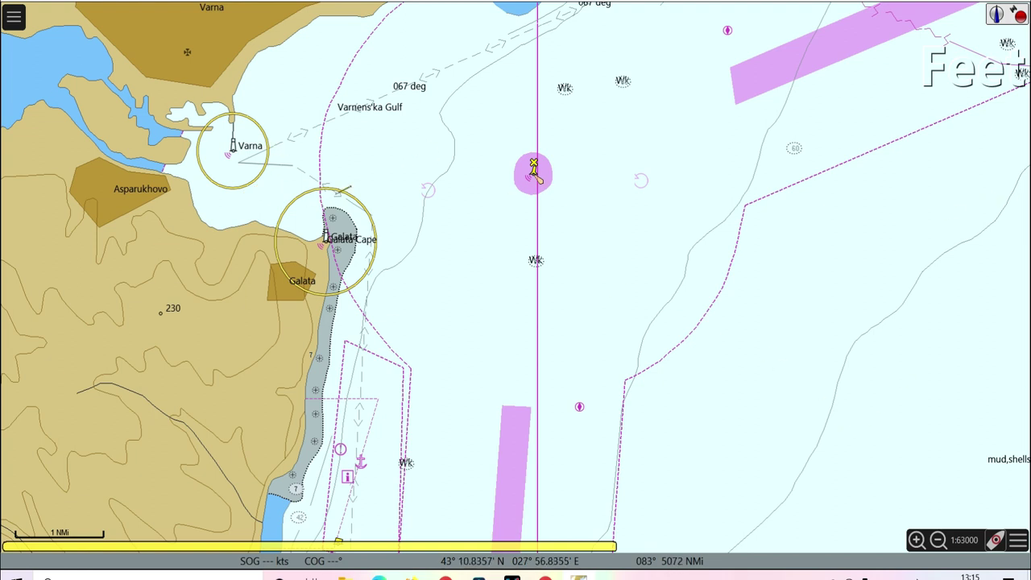
pyautogui.click(337, 182)
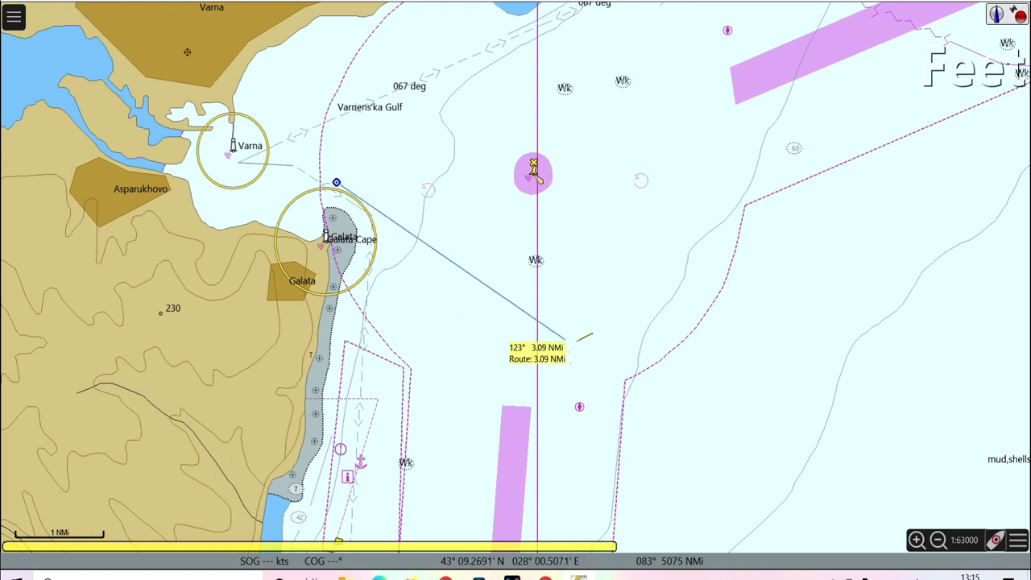
pyautogui.click(793, 440)
pyautogui.scroll(1, 820, 400)
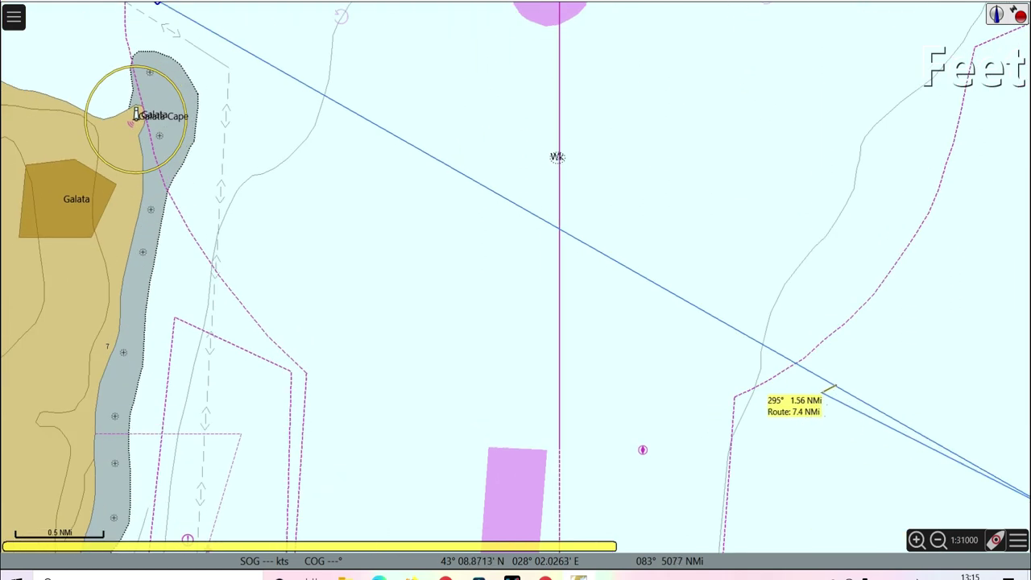
pyautogui.scroll(-8, 772, 355)
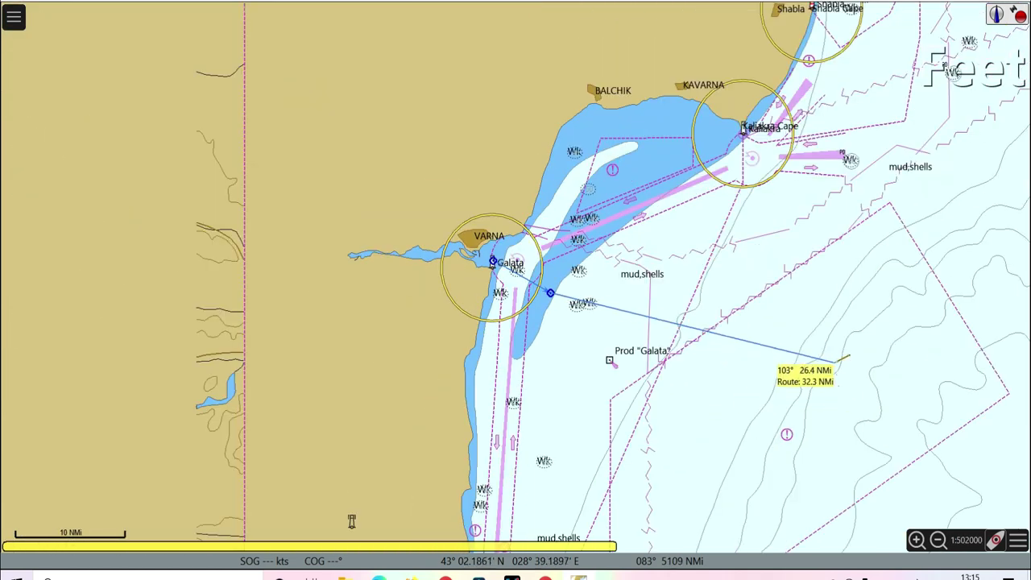
pyautogui.click(659, 456)
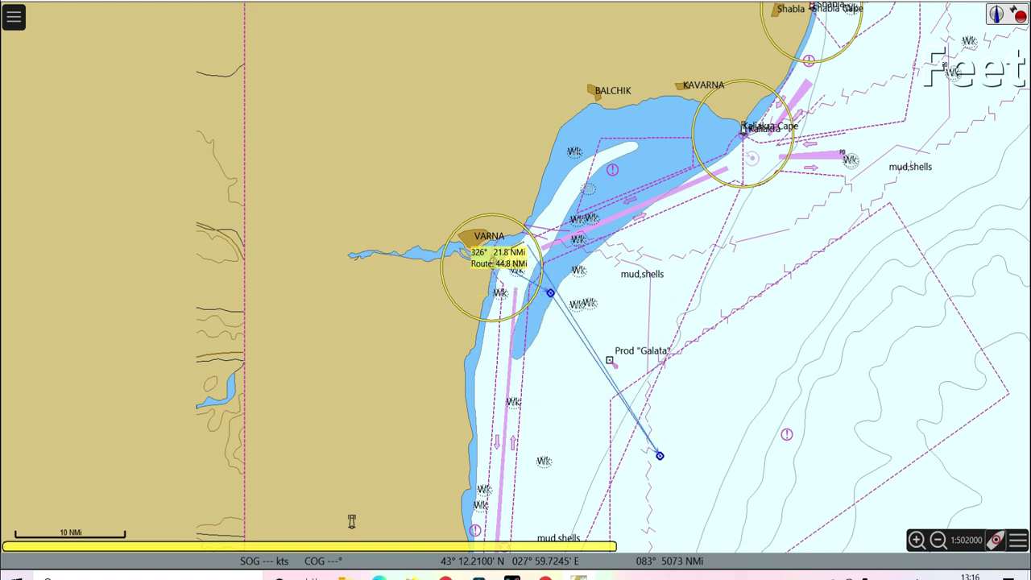
pyautogui.rightClick(525, 304)
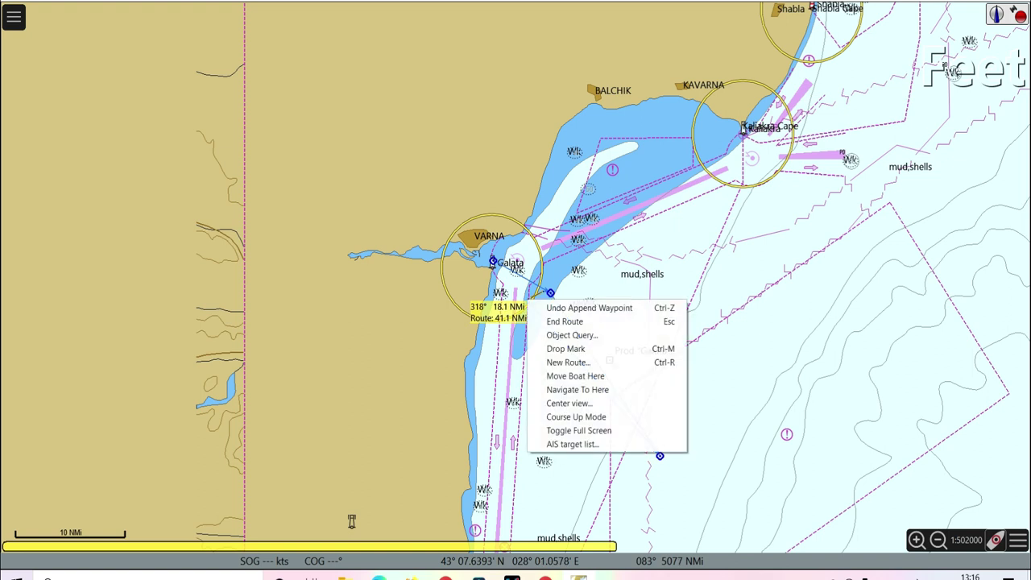
pyautogui.click(568, 321)
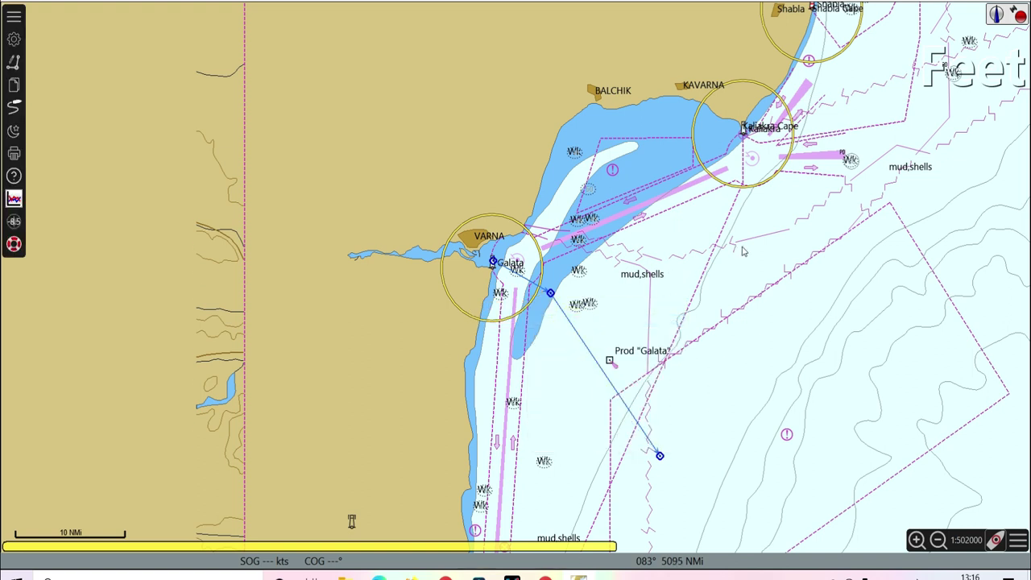
# Examine the traffic separation lanes off Kaliakra Cape and the triangular lane system off Emine Cape and Burgas.
pyautogui.scroll(-1, 745, 251)
pyautogui.scroll(3, 734, 256)
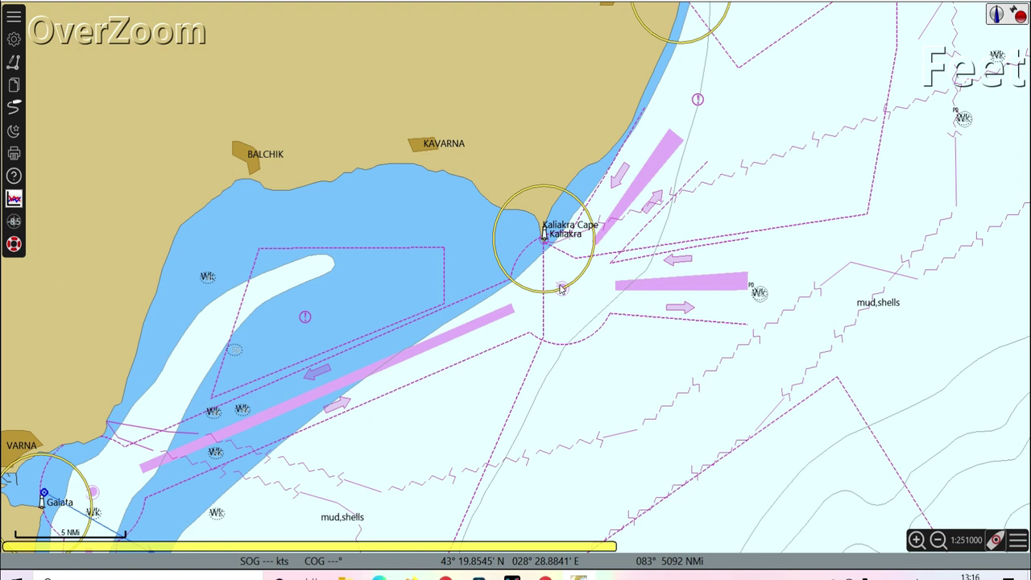
pyautogui.moveTo(561, 295); pyautogui.dragTo(612, 254)
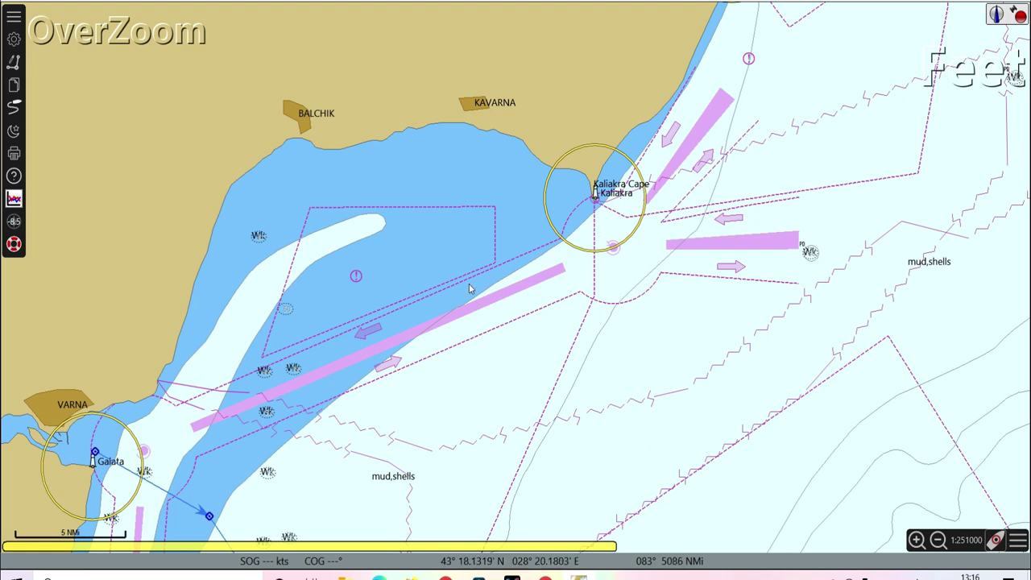
pyautogui.moveTo(407, 456); pyautogui.dragTo(676, 145)
pyautogui.moveTo(640, 337); pyautogui.dragTo(683, 16)
pyautogui.moveTo(588, 444); pyautogui.dragTo(610, 145)
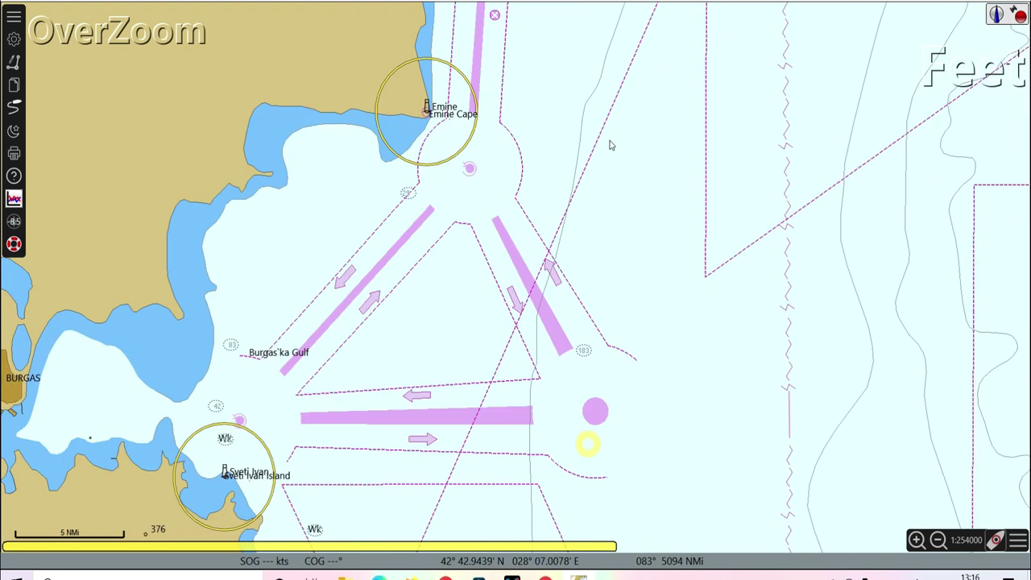
pyautogui.moveTo(505, 419); pyautogui.dragTo(581, 312)
pyautogui.moveTo(200, 386); pyautogui.dragTo(242, 358)
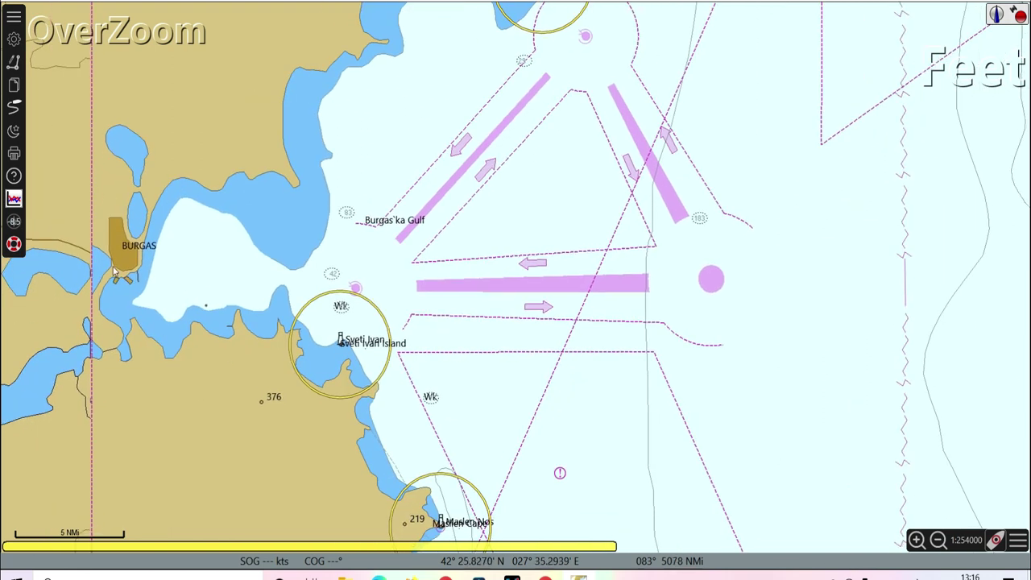
pyautogui.moveTo(619, 322); pyautogui.dragTo(484, 328)
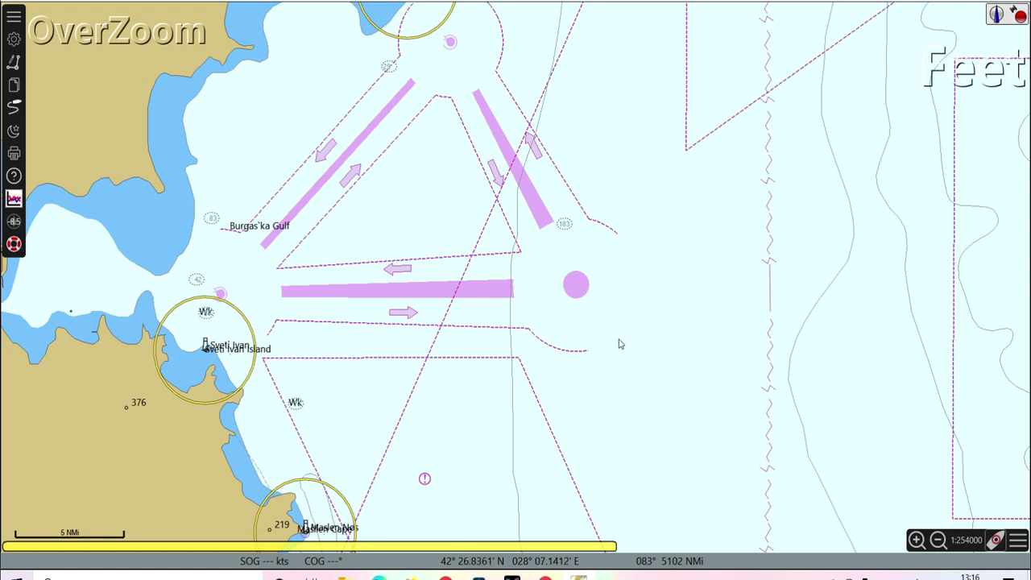
# Create a five-waypoint route from the southeast, north of the magenta circle and through the westbound lane towards Burgas, and end it.
pyautogui.click(14, 68)
pyautogui.click(804, 462)
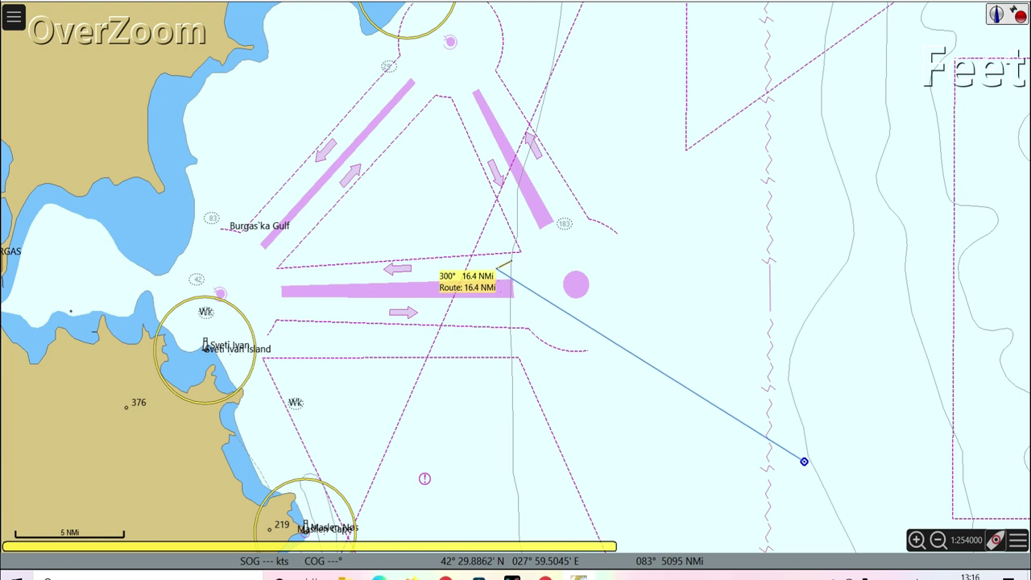
pyautogui.click(620, 277)
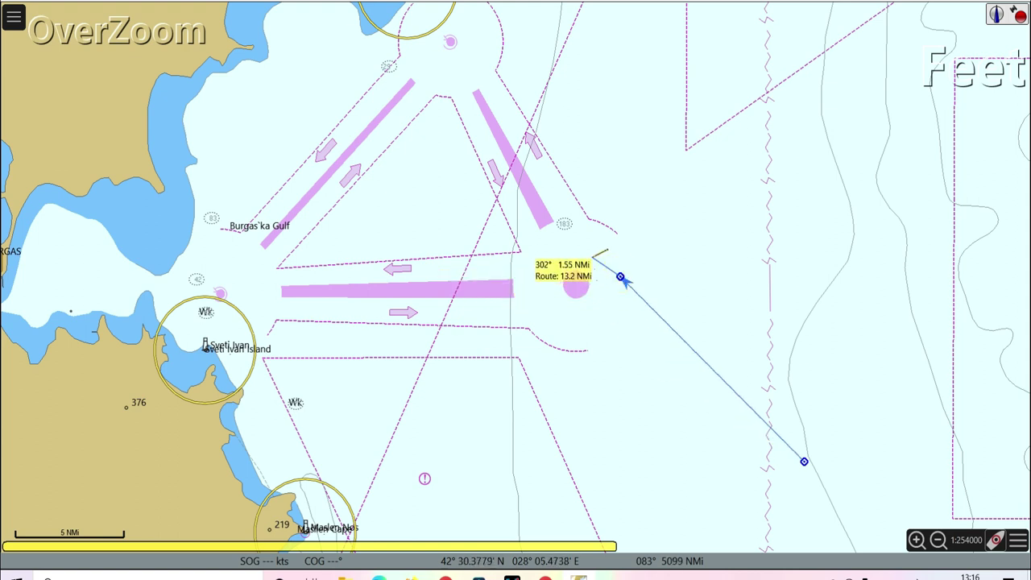
pyautogui.click(592, 257)
pyautogui.click(525, 261)
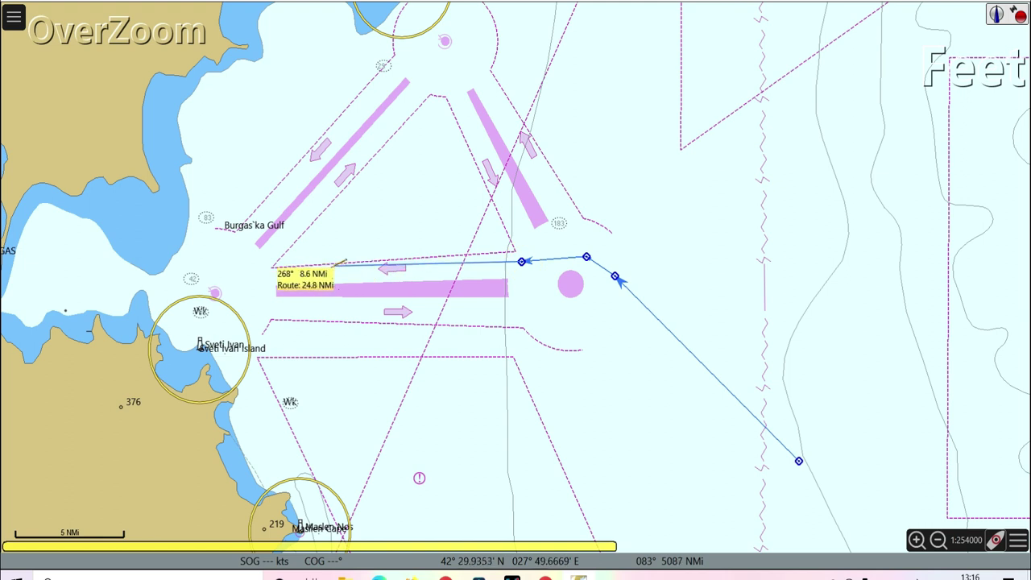
pyautogui.click(261, 277)
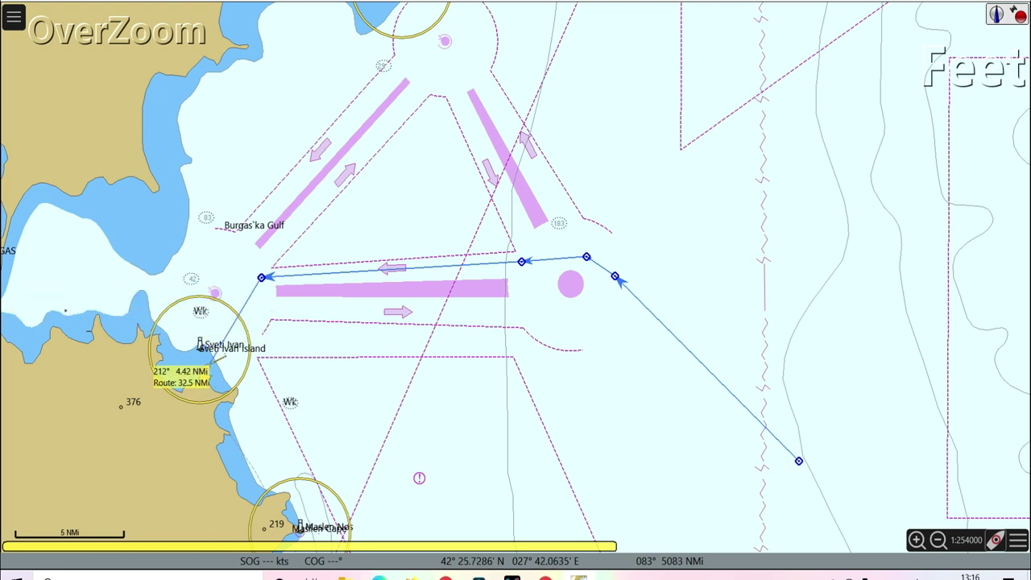
pyautogui.scroll(1, 491, 278)
pyautogui.rightClick(71, 279)
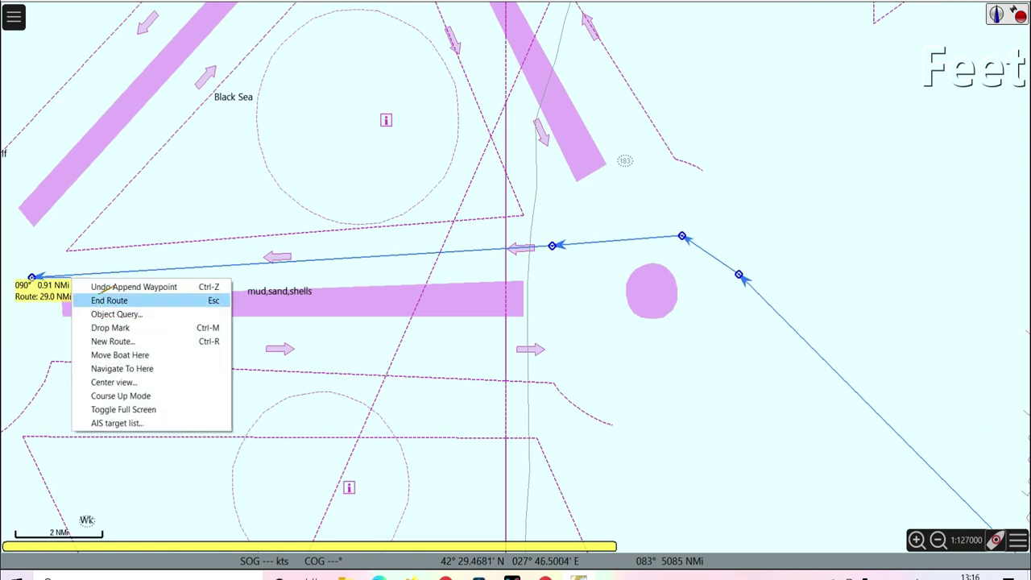
pyautogui.click(104, 299)
# Examine the new route against the westbound lane, the precautionary area and the inner lanes off Burgas.
pyautogui.moveTo(43, 334); pyautogui.dragTo(373, 266)
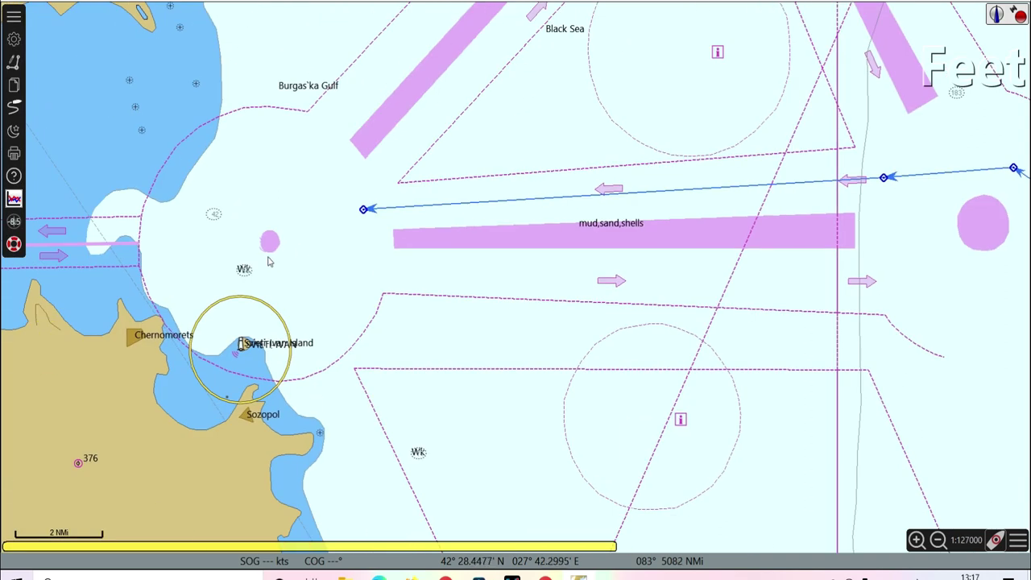
pyautogui.moveTo(474, 244); pyautogui.dragTo(455, 318)
pyautogui.scroll(-1, 729, 363)
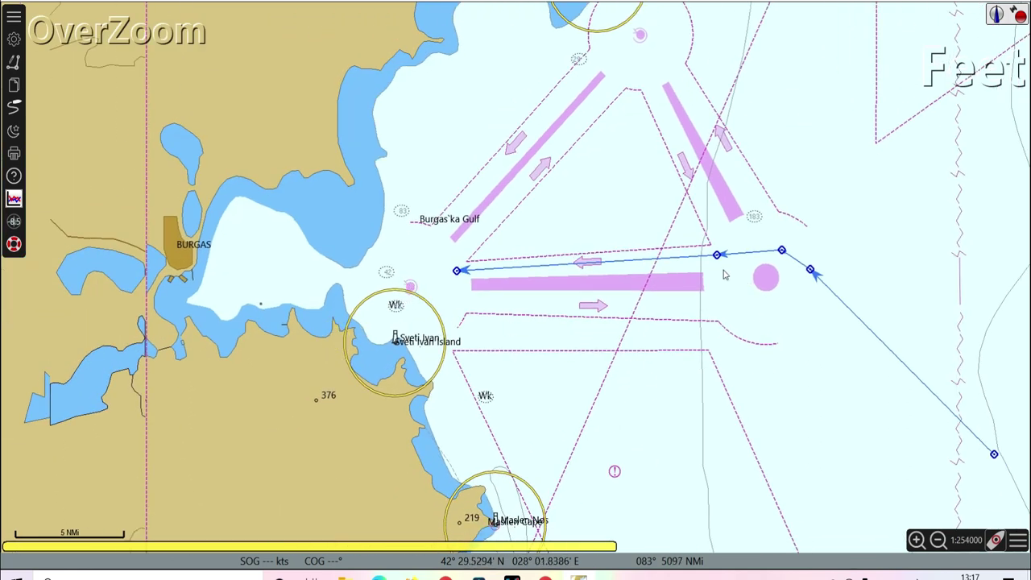
pyautogui.moveTo(723, 275); pyautogui.dragTo(705, 356)
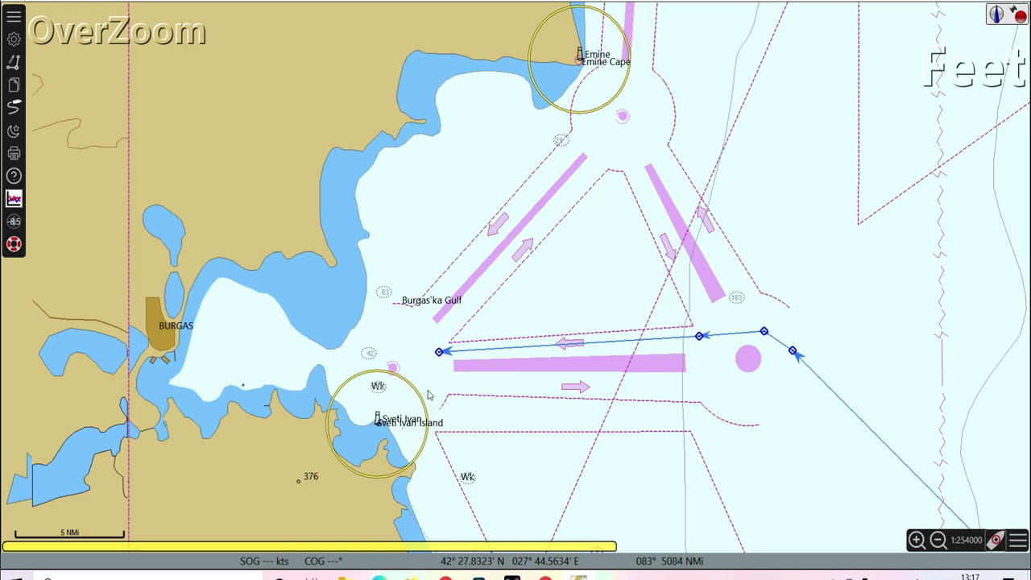
pyautogui.scroll(2, 520, 423)
pyautogui.scroll(1, 409, 458)
pyautogui.moveTo(704, 457)
pyautogui.mouseDown()
pyautogui.moveTo(548, 244)
pyautogui.moveTo(642, 262)
pyautogui.moveTo(684, 335)
pyautogui.moveTo(724, 456)
pyautogui.mouseUp()
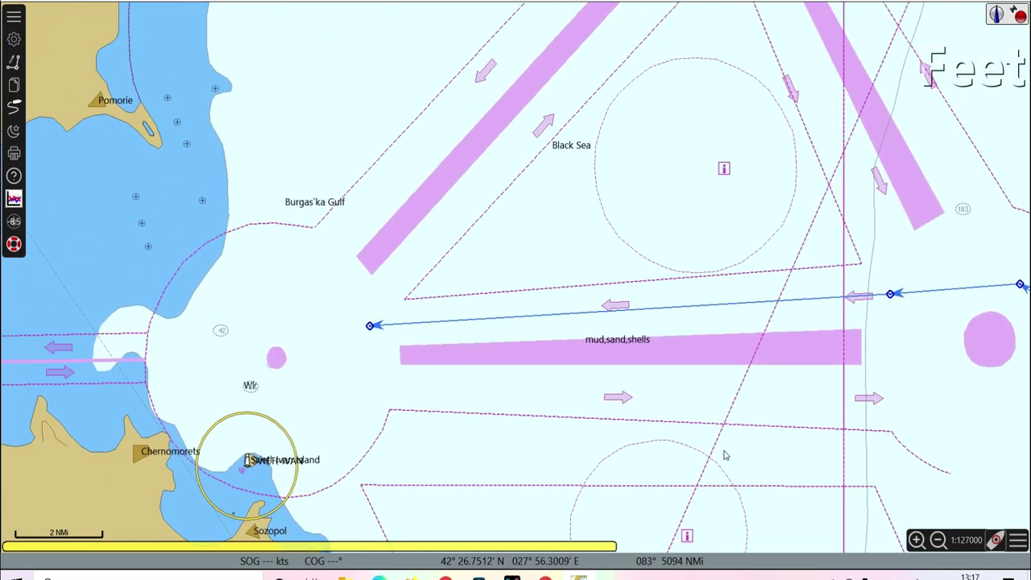
# Locate the Thames Estuary and the waters off Harwich and North Foreland on the chart.
pyautogui.scroll(-5, 725, 451)
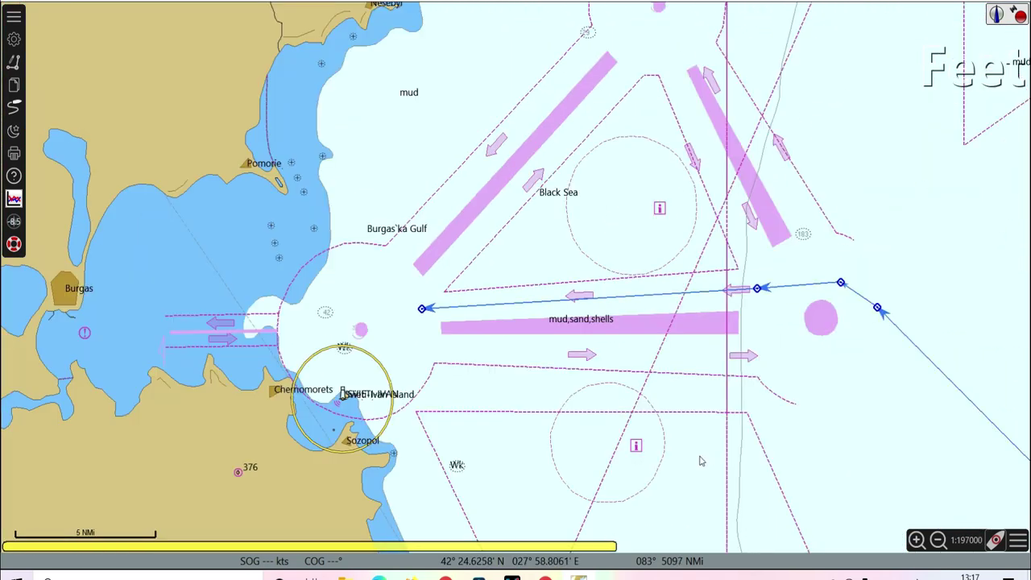
pyautogui.scroll(-4, 595, 441)
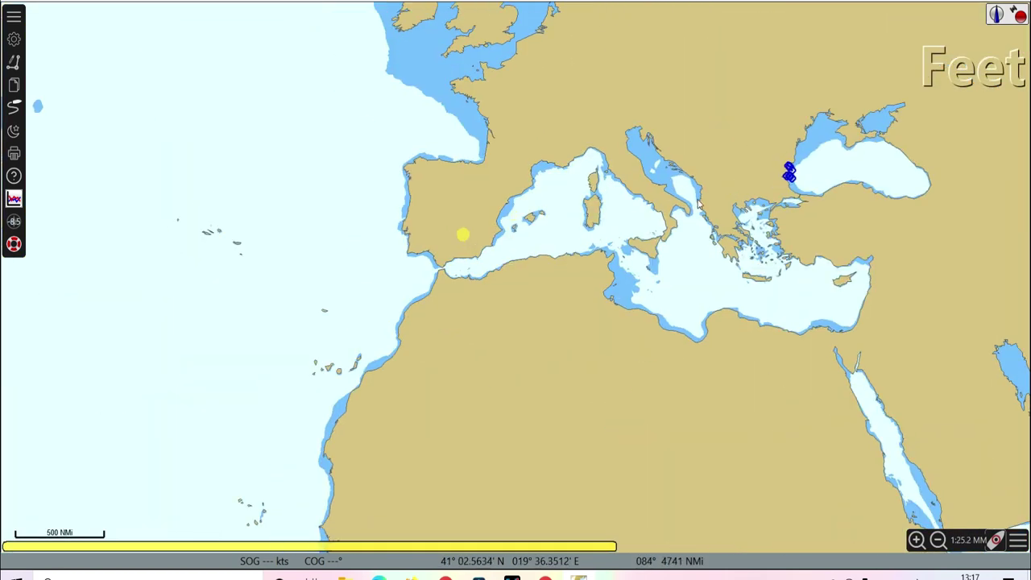
pyautogui.click(577, 133)
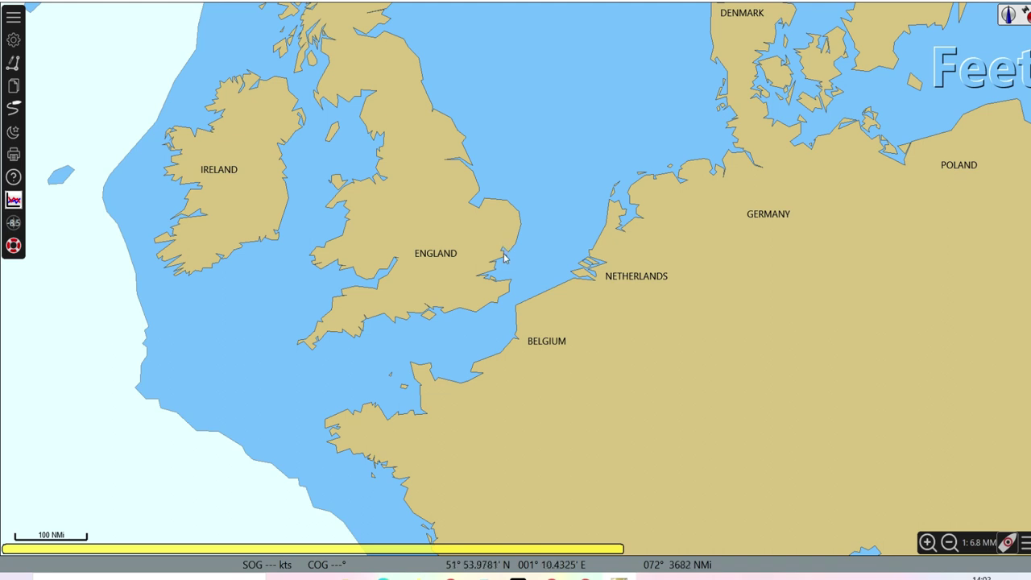
pyautogui.scroll(2, 502, 289)
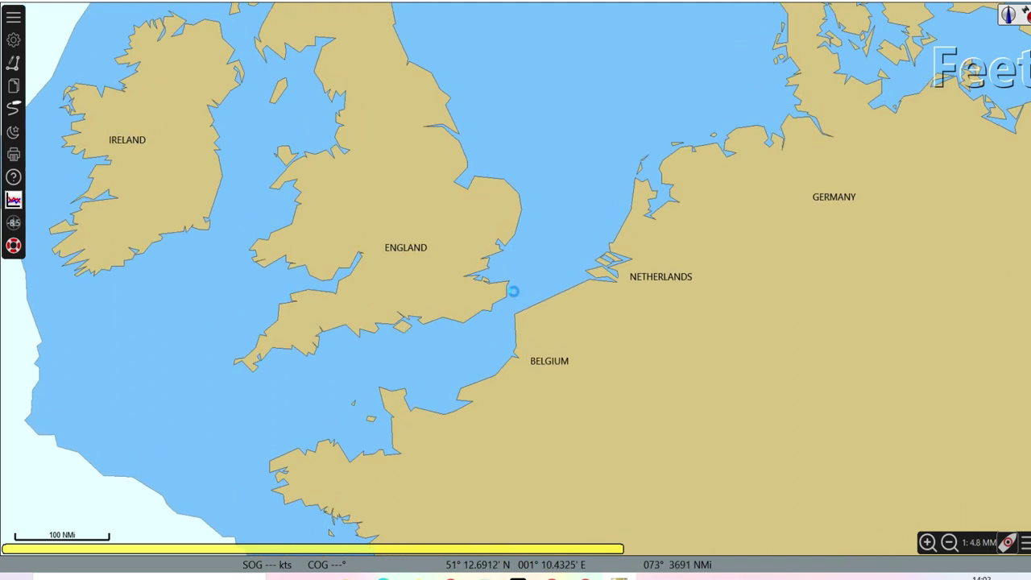
pyautogui.scroll(4, 513, 292)
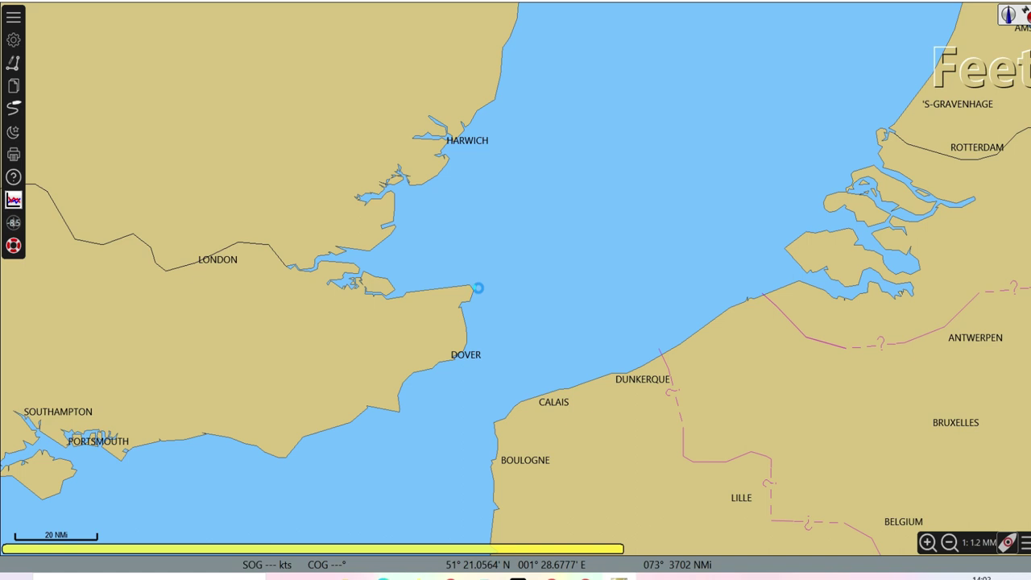
pyautogui.scroll(2, 477, 287)
pyautogui.moveTo(458, 216); pyautogui.dragTo(560, 271)
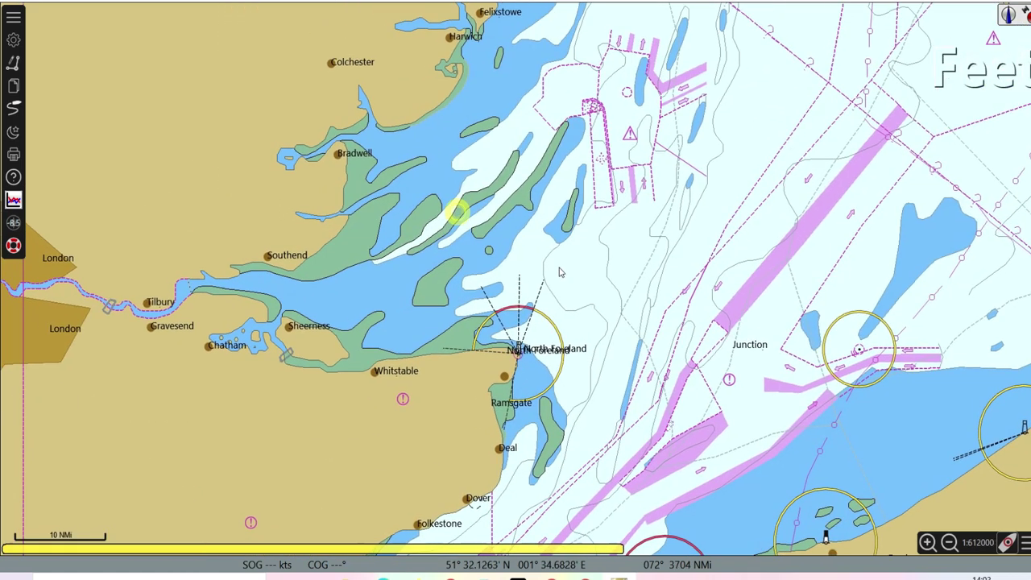
pyautogui.moveTo(616, 123); pyautogui.dragTo(542, 183)
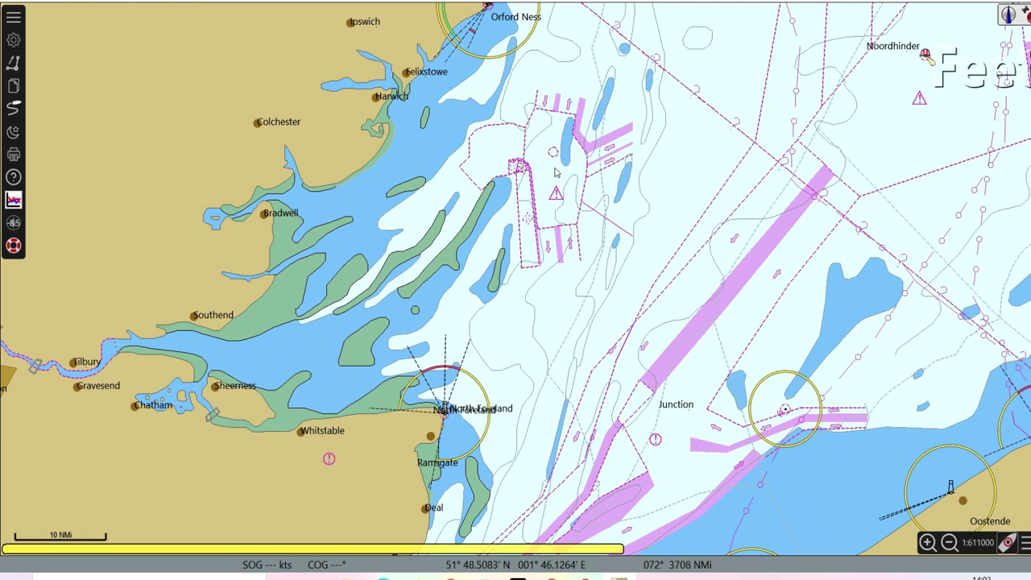
# Examine the Sunk traffic scheme at larger scale, from the Sunk Centre light vessel to the lanes by Sunk S2.
pyautogui.scroll(2, 568, 170)
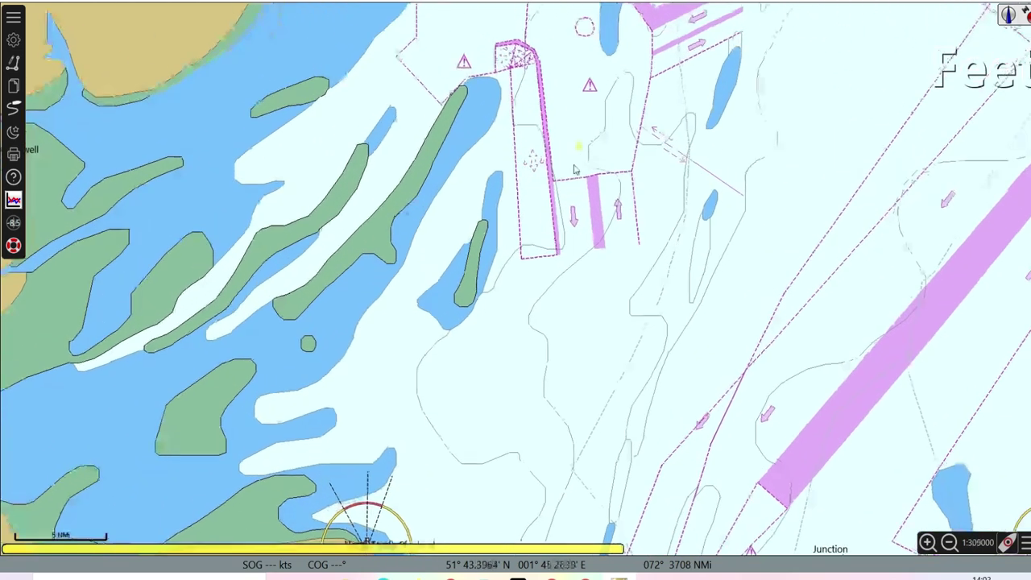
pyautogui.moveTo(575, 169); pyautogui.dragTo(552, 280)
pyautogui.scroll(2, 587, 247)
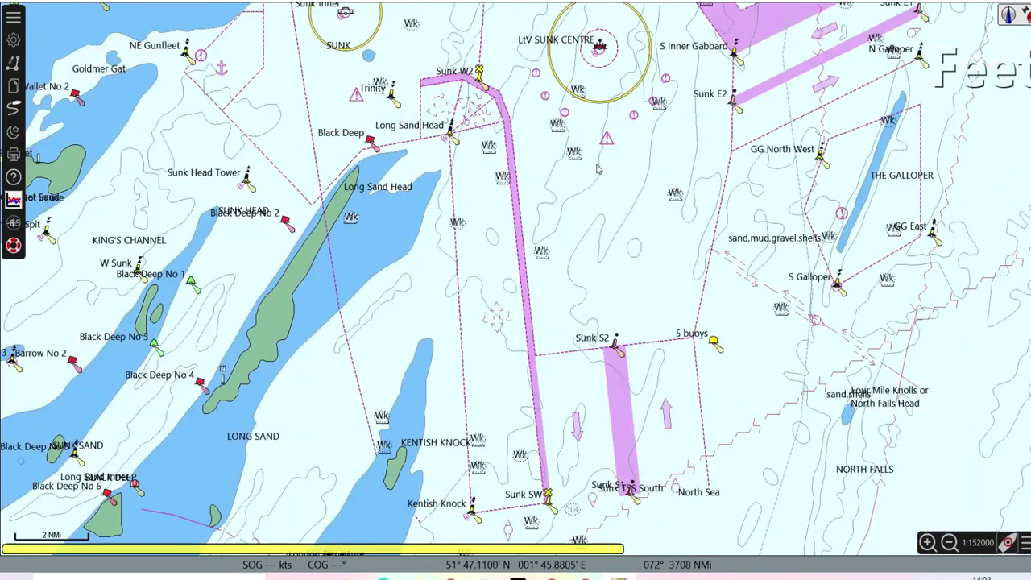
pyautogui.moveTo(598, 165); pyautogui.dragTo(560, 271)
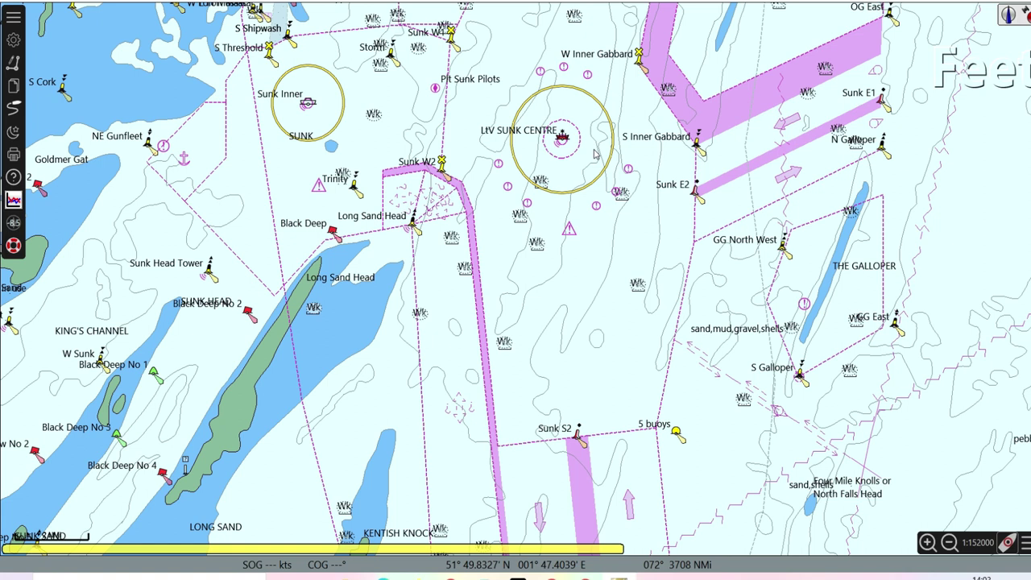
pyautogui.moveTo(599, 212); pyautogui.dragTo(621, 191)
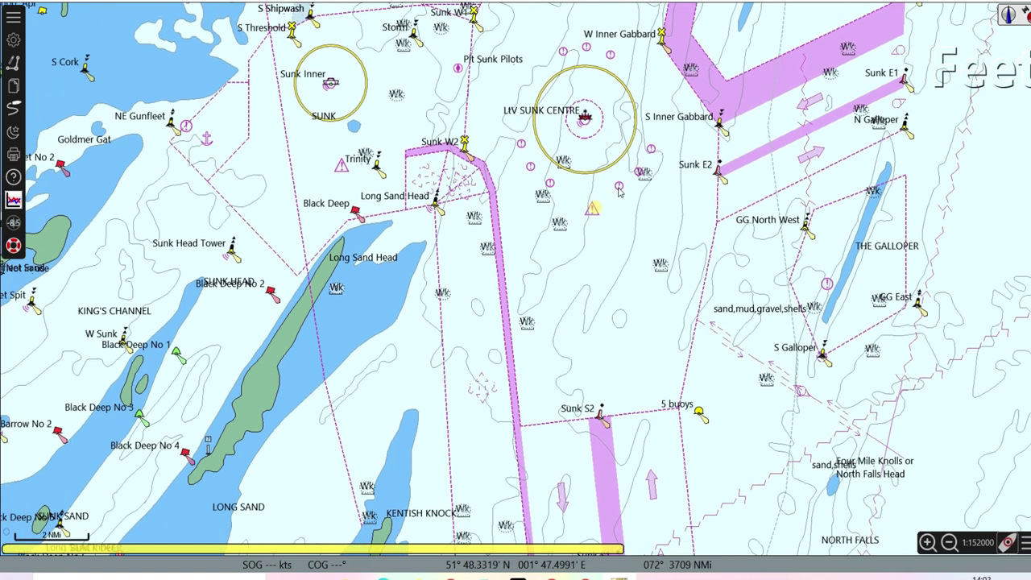
pyautogui.moveTo(642, 324); pyautogui.dragTo(642, 282)
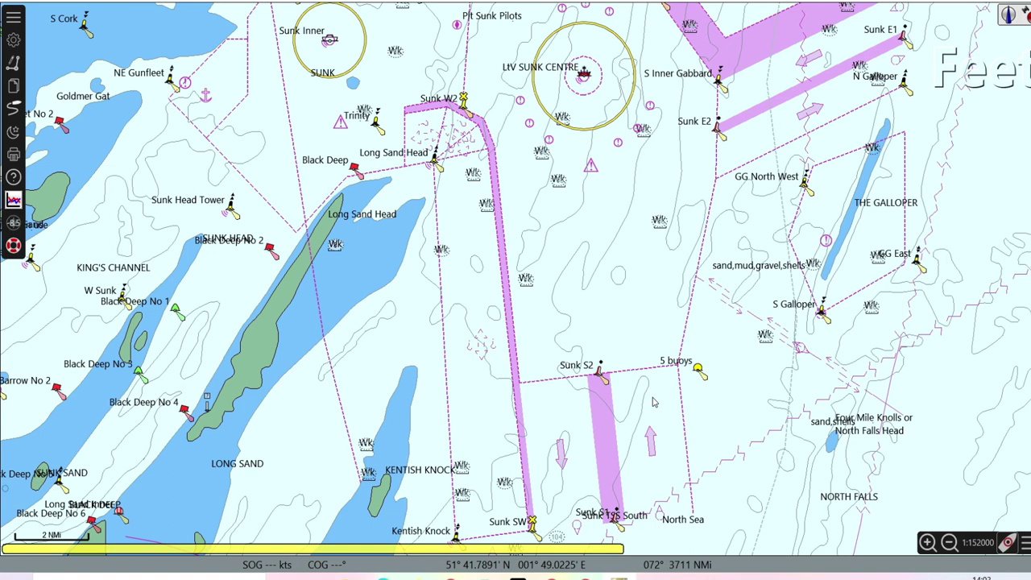
# Examine the precautionary area around the Sunk Centre light vessel, the pilot station and the eastern lanes by Inner Gabbard.
pyautogui.moveTo(598, 176); pyautogui.dragTo(577, 233)
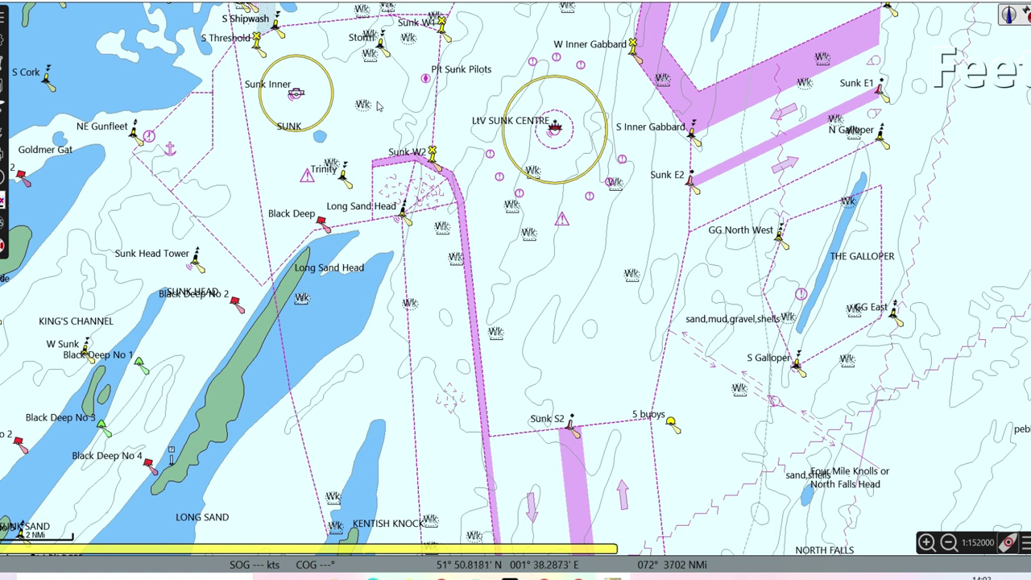
pyautogui.moveTo(429, 102); pyautogui.dragTo(522, 39)
pyautogui.moveTo(599, 63); pyautogui.dragTo(479, 185)
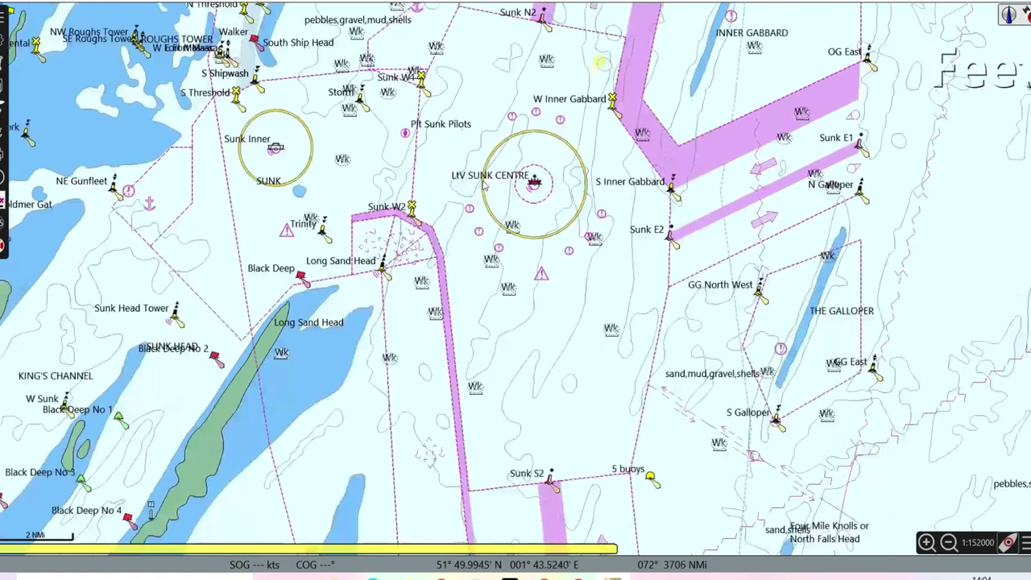
pyautogui.moveTo(423, 129); pyautogui.dragTo(508, 176)
# Start a route in the Dover Strait north of Calais and place four waypoints northward, the fourth in the northbound lane east of Sunk S2.
pyautogui.scroll(-4, 509, 193)
pyautogui.moveTo(559, 311); pyautogui.dragTo(567, 115)
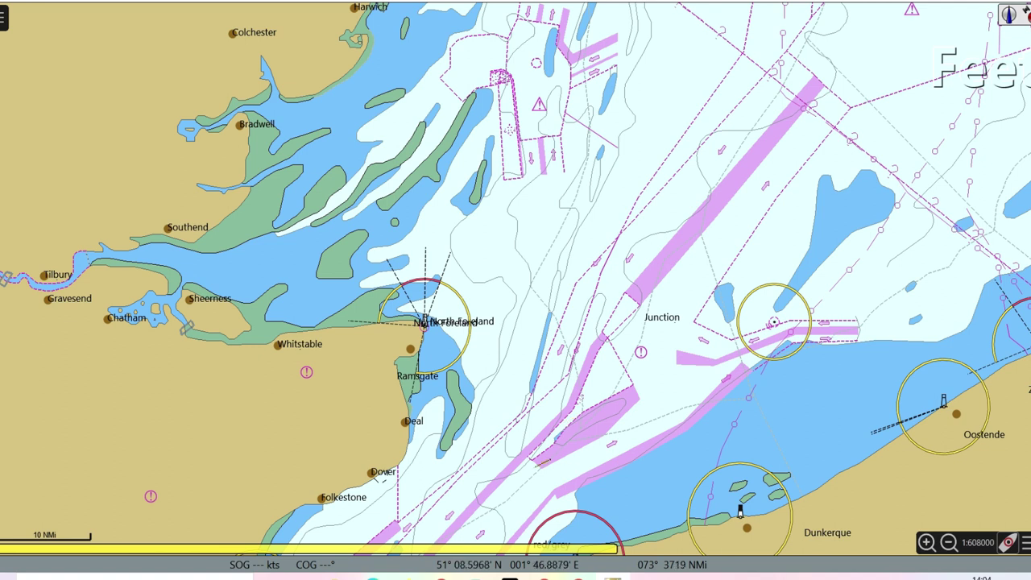
pyautogui.click(518, 483)
pyautogui.click(597, 390)
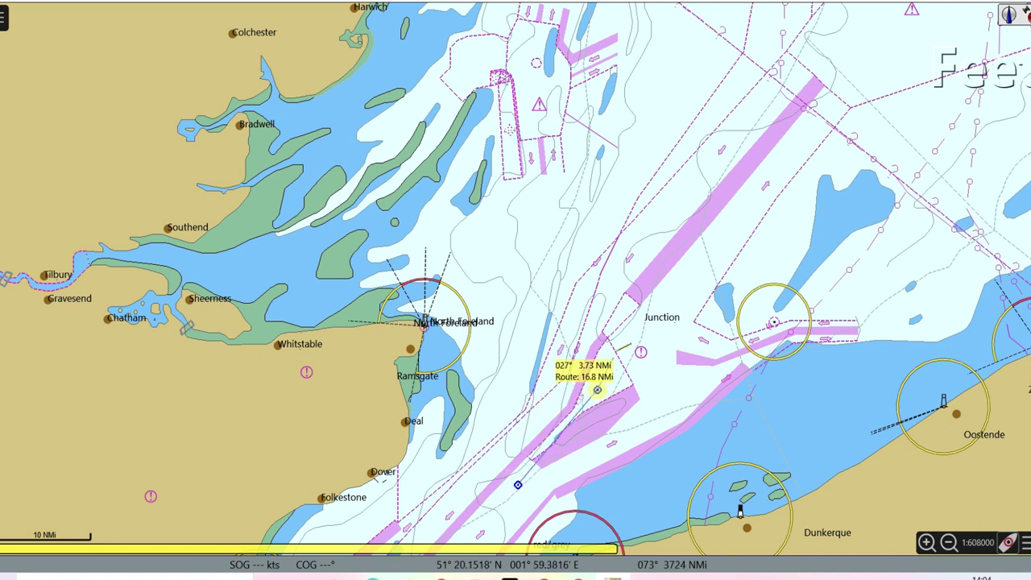
pyautogui.click(562, 203)
pyautogui.press('+')
pyautogui.scroll(2, 568, 107)
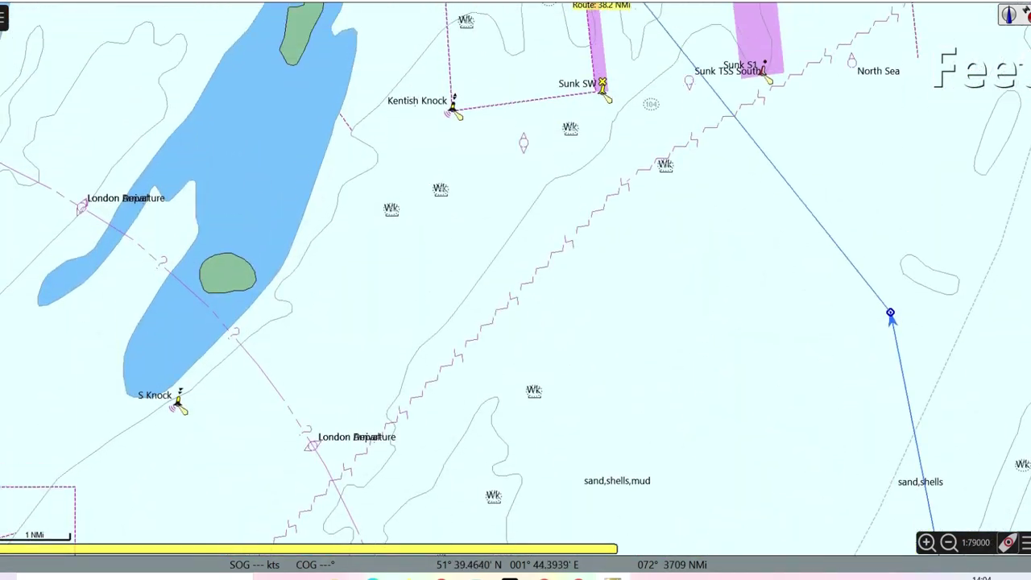
pyautogui.press('-')
pyautogui.scroll(-2, 657, 300)
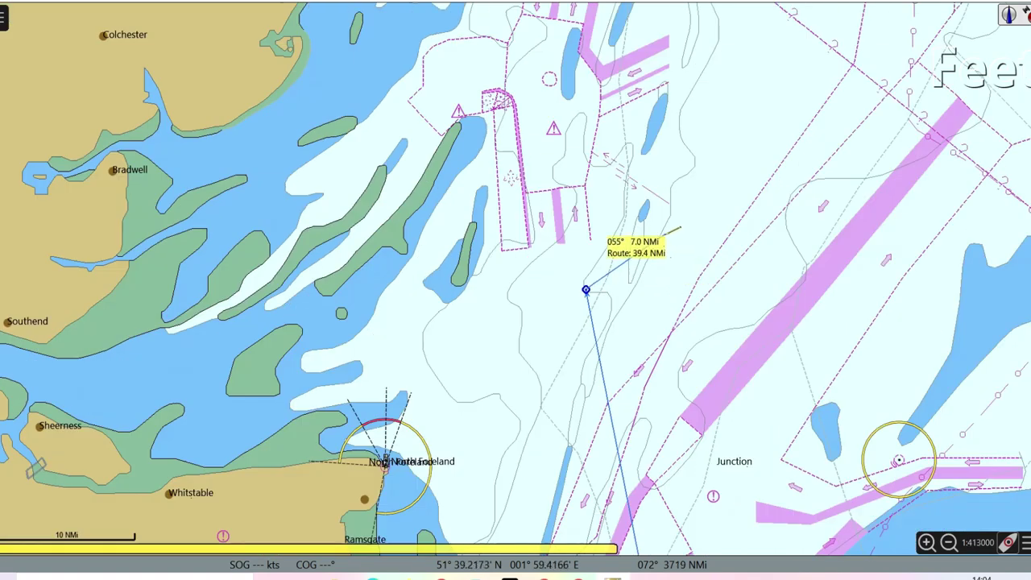
pyautogui.scroll(4, 574, 182)
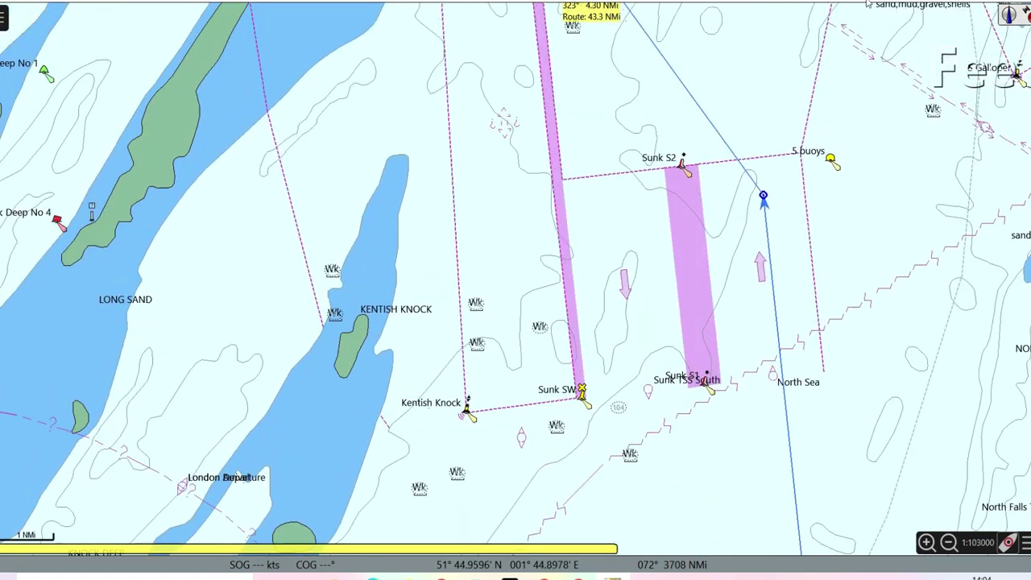
# Examine possible direct courses from the northbound lane across the precautionary area towards the Sunk pilot station and the northern lanes.
pyautogui.scroll(-1, 796, 2)
pyautogui.scroll(-1, 612, 8)
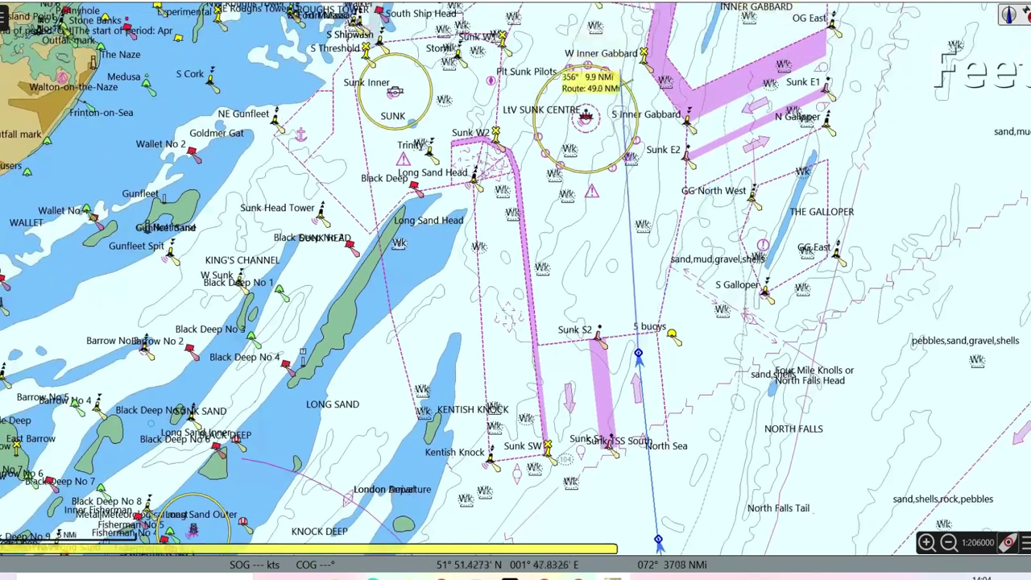
pyautogui.scroll(2, 600, 32)
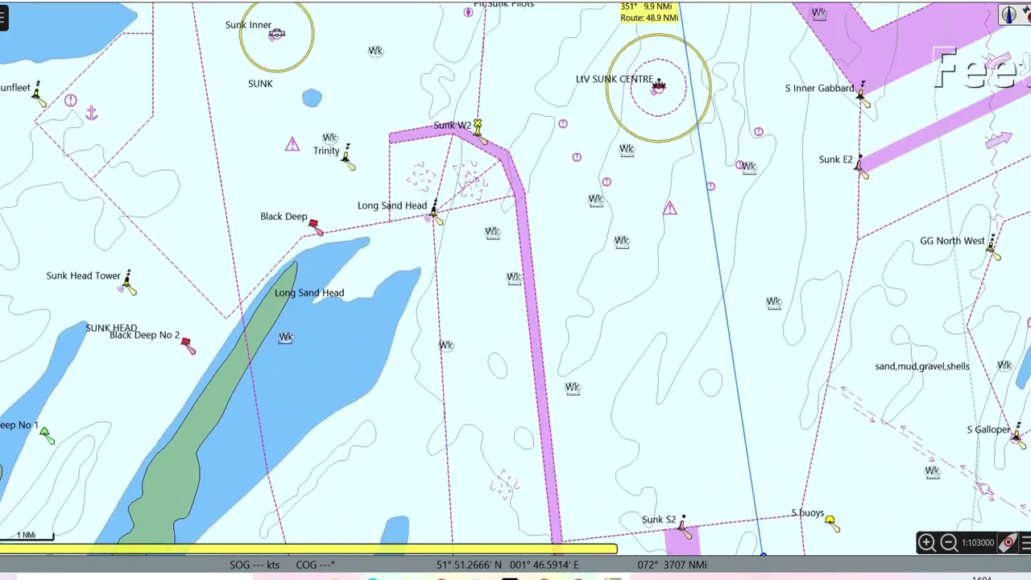
pyautogui.scroll(1, 480, 2)
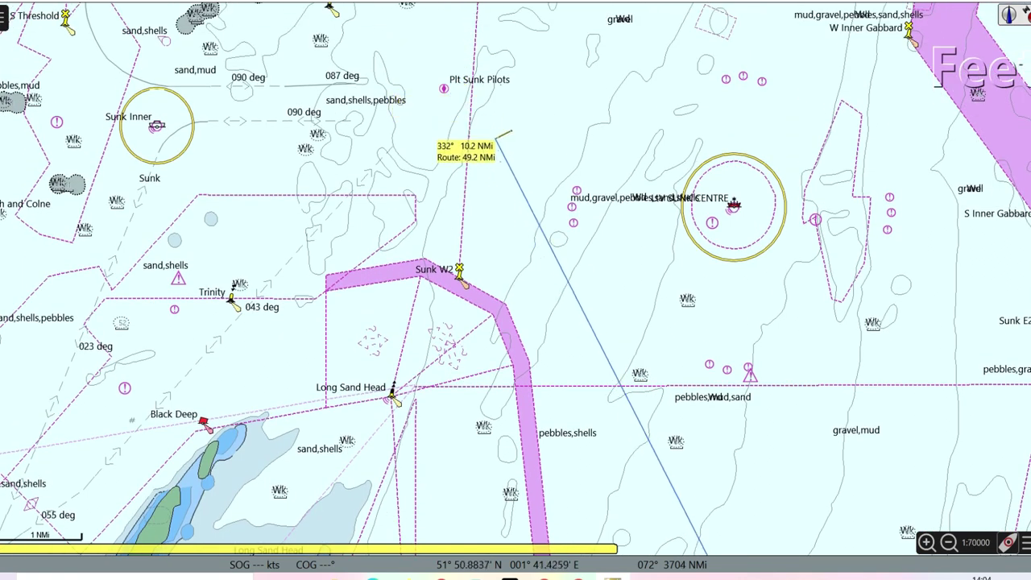
pyautogui.scroll(-3, 439, 145)
pyautogui.scroll(-1, 513, 159)
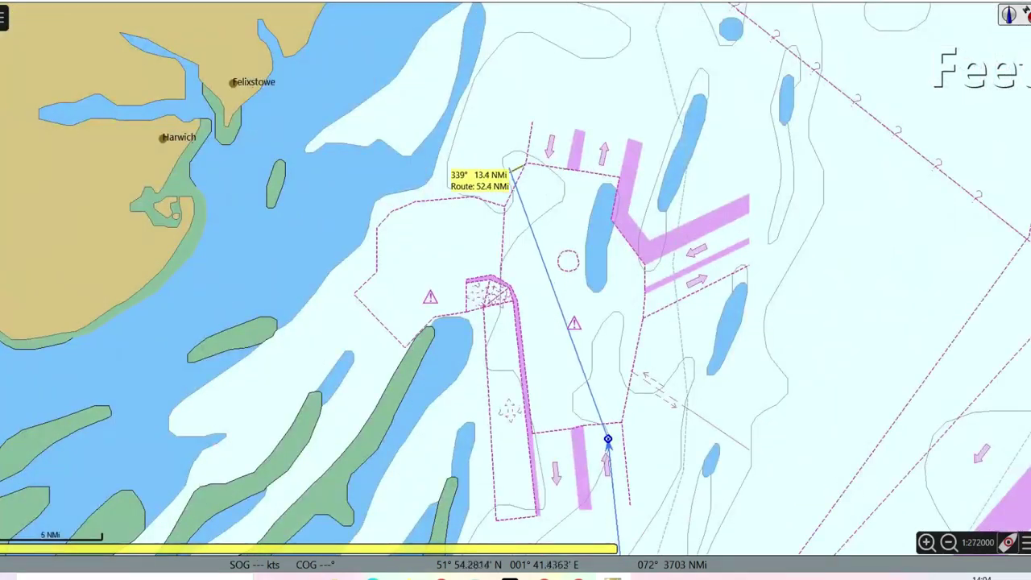
pyautogui.scroll(-1, 514, 166)
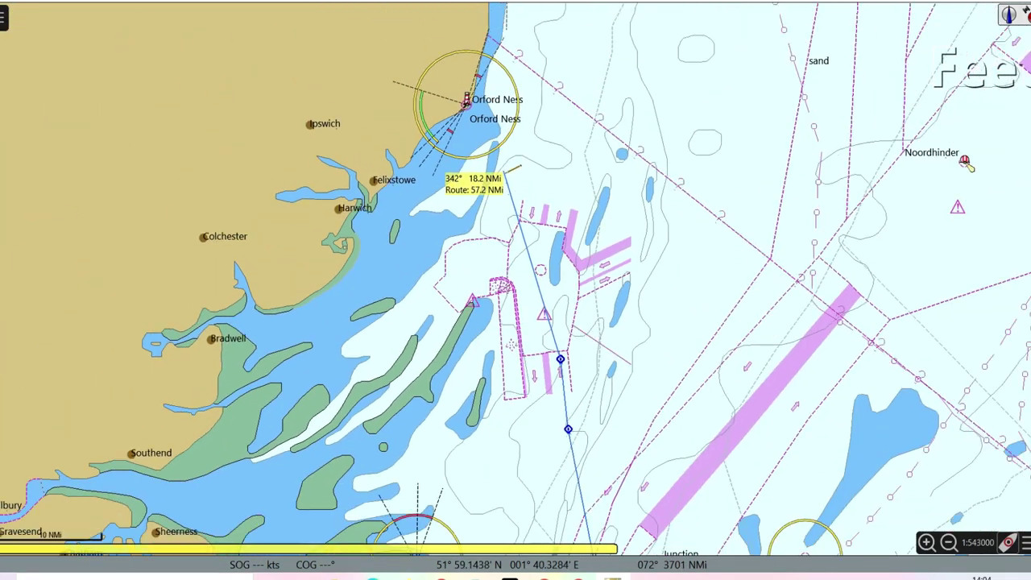
pyautogui.scroll(3, 500, 176)
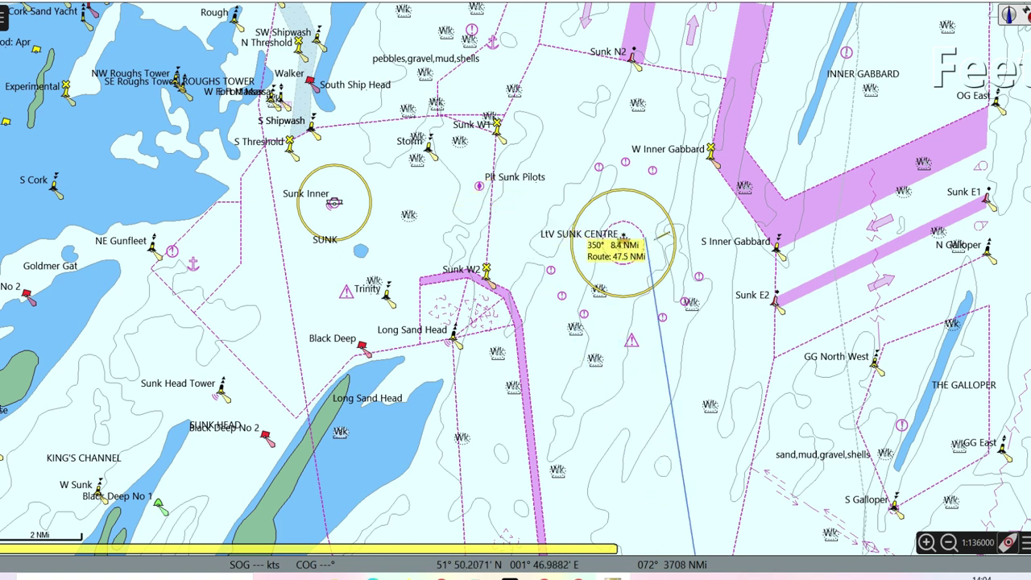
# Continue the route counter-clockwise around the Sunk Centre light vessel with four waypoints, add the last one at Plt Sunk Pilots, and end the route.
pyautogui.click(703, 273)
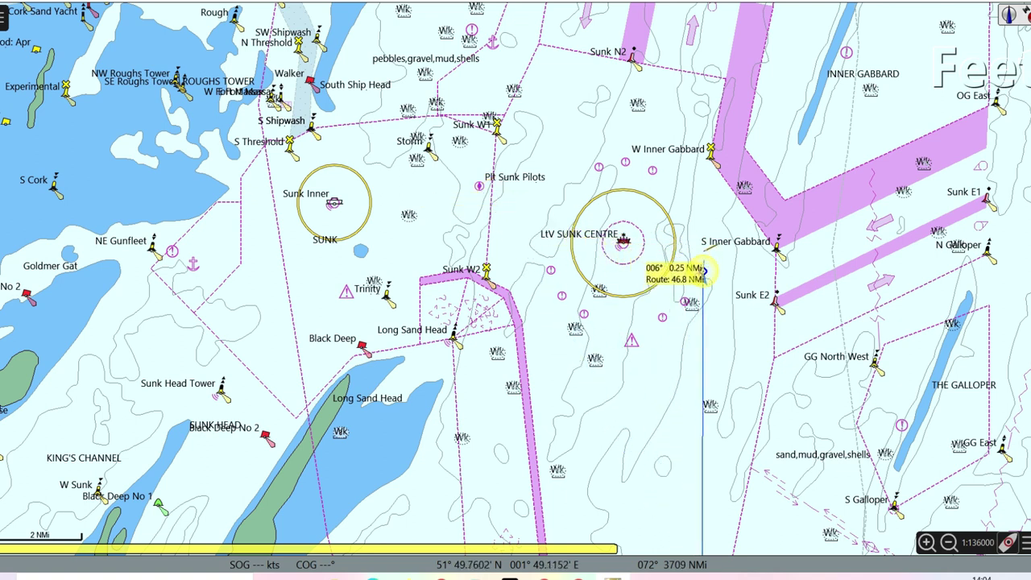
pyautogui.click(701, 210)
pyautogui.click(670, 183)
pyautogui.click(633, 170)
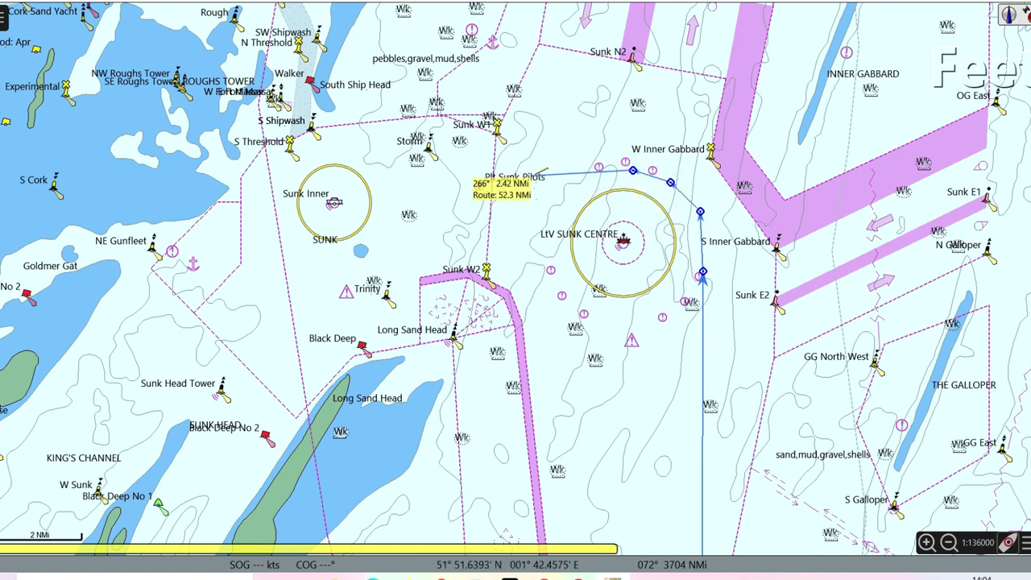
pyautogui.click(481, 184)
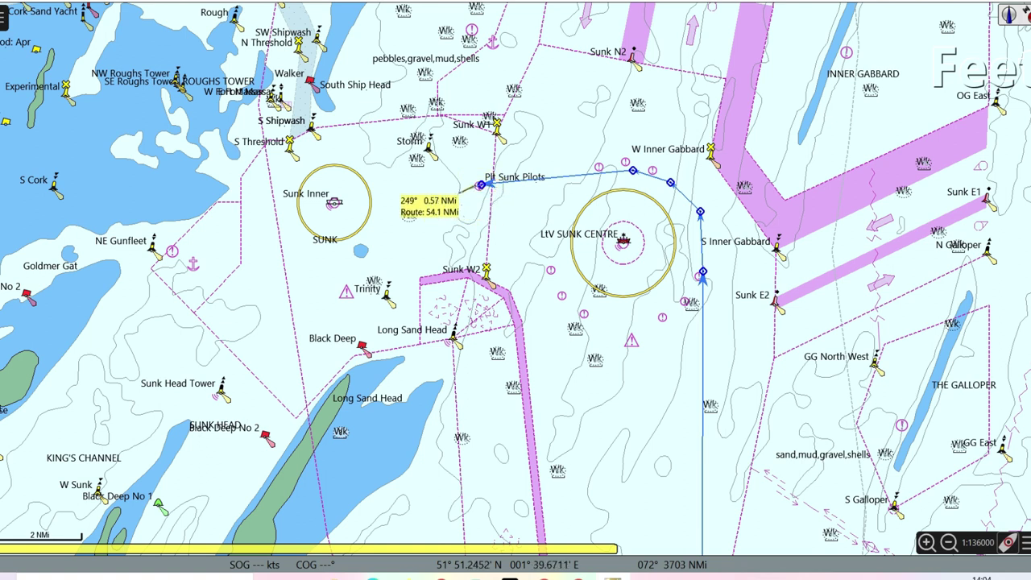
pyautogui.rightClick(460, 191)
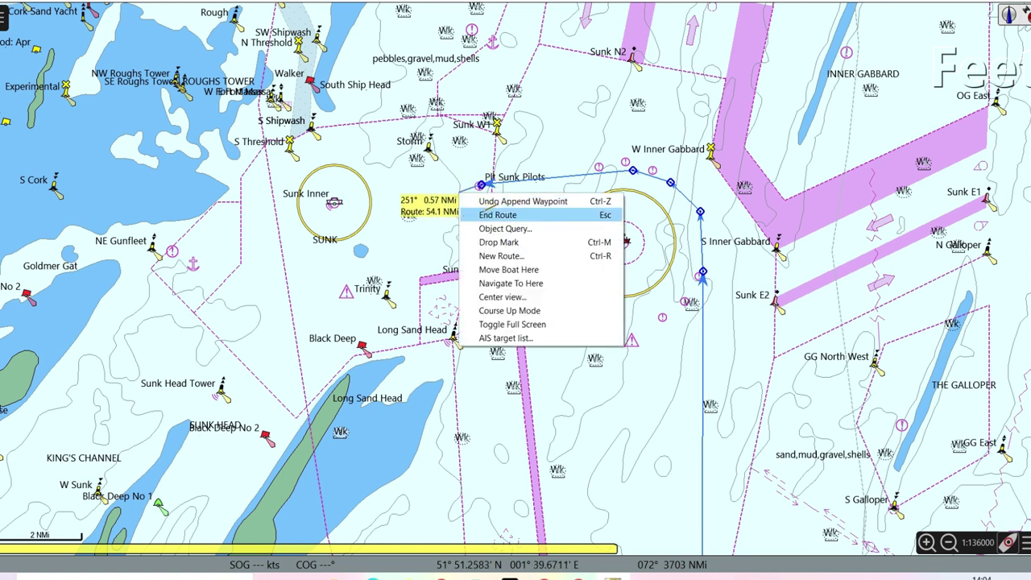
pyautogui.click(493, 214)
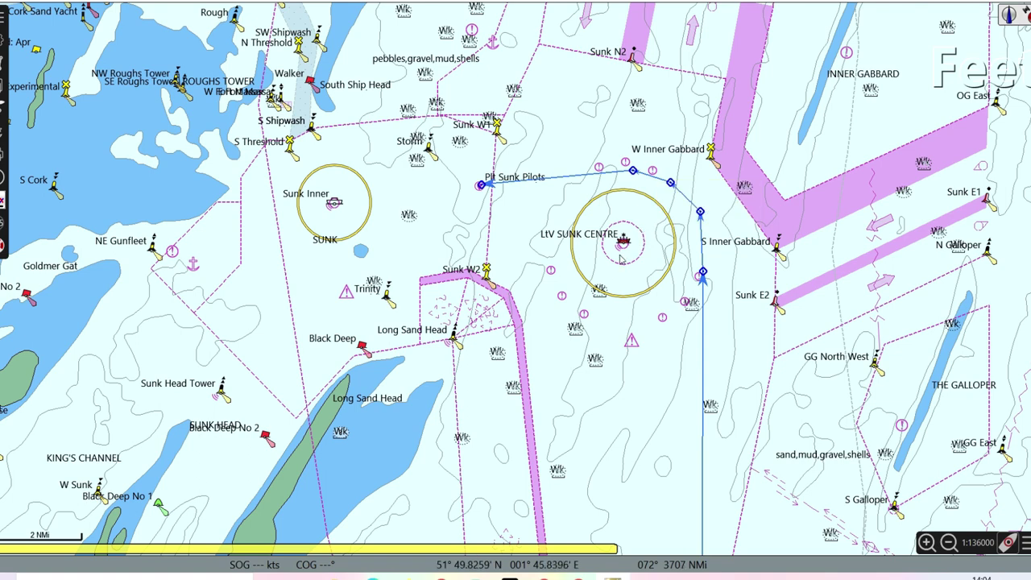
# Examine at larger scale the Sunk Centre light vessel, its surrounding circle and how the route passes around it.
pyautogui.scroll(-1, 622, 256)
pyautogui.scroll(2, 621, 256)
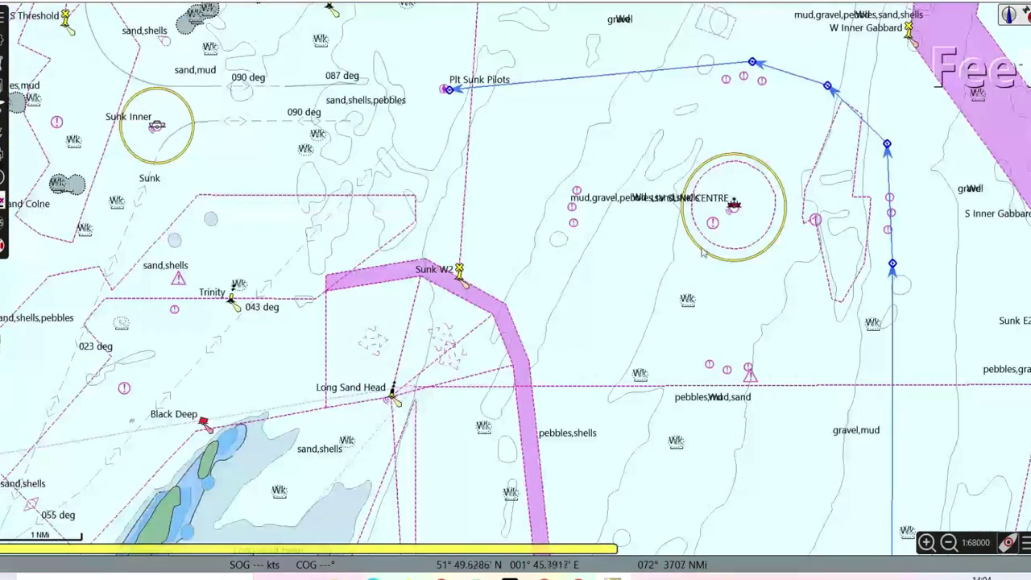
pyautogui.scroll(1, 622, 256)
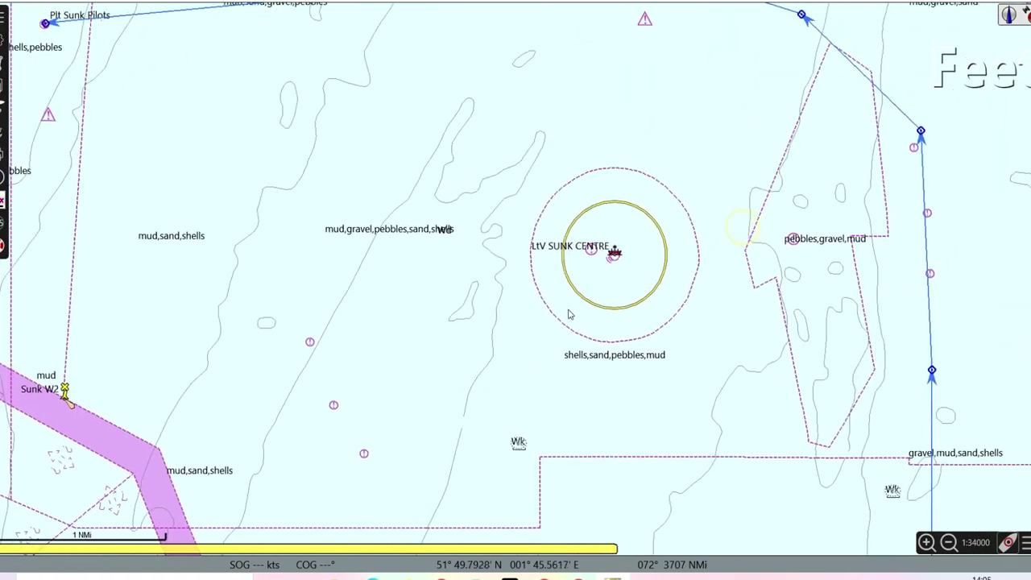
pyautogui.moveTo(614, 259); pyautogui.dragTo(614, 264)
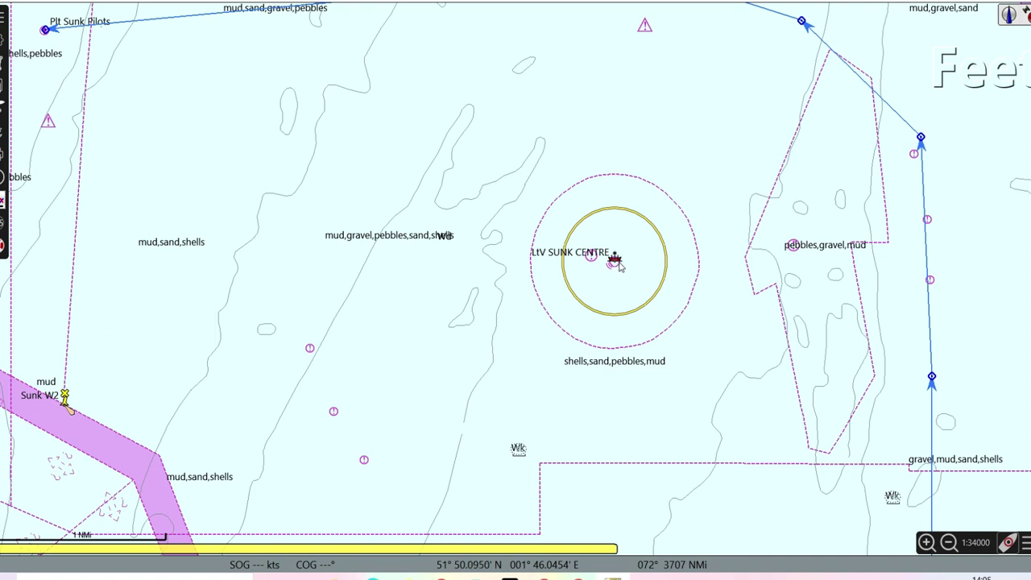
pyautogui.moveTo(613, 270); pyautogui.dragTo(611, 316)
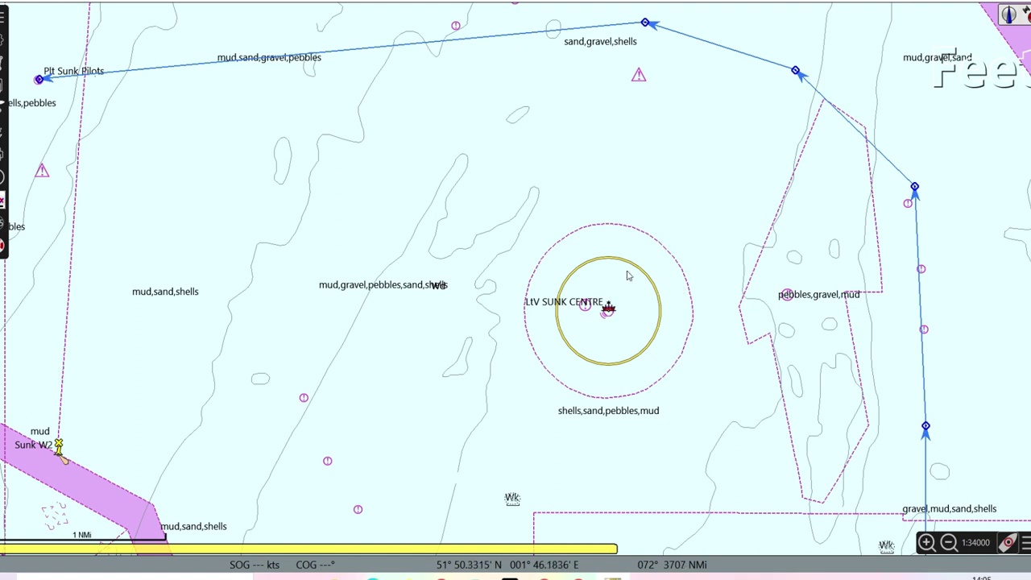
pyautogui.moveTo(645, 26)
pyautogui.scroll(-2, 610, 319)
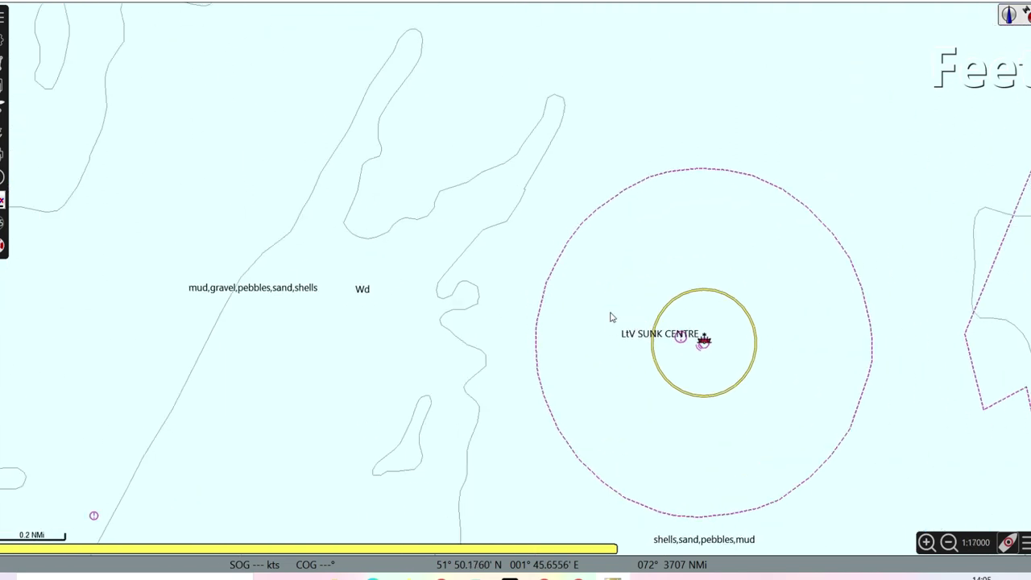
# Move the four waypoints around the Sunk Centre light vessel outward to widen the route's clearance north and east of it.
pyautogui.moveTo(586, 151)
pyautogui.mouseDown()
pyautogui.moveTo(568, 119)
pyautogui.moveTo(562, 129)
pyautogui.mouseUp()
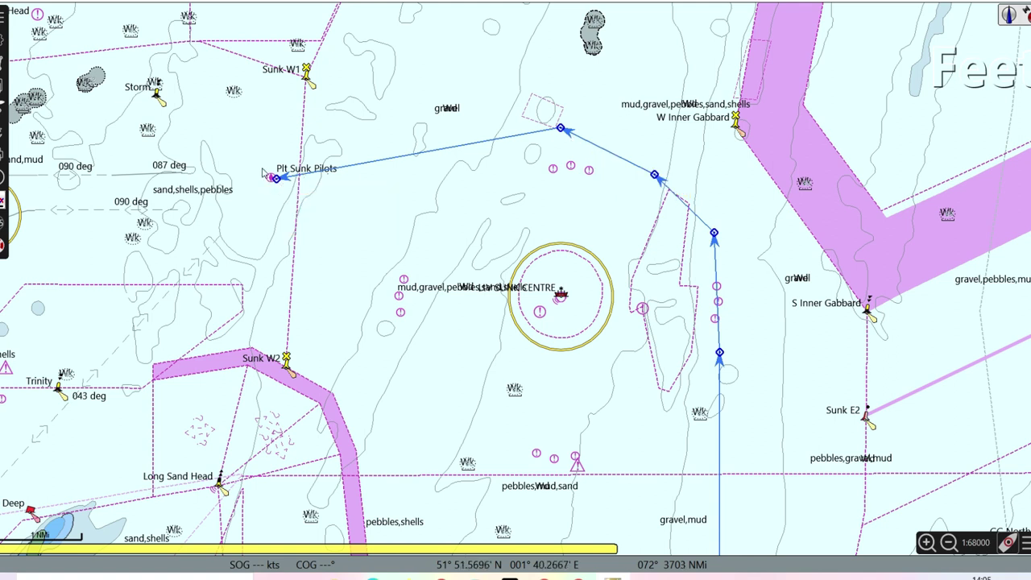
pyautogui.moveTo(655, 175); pyautogui.dragTo(664, 163)
pyautogui.moveTo(716, 233); pyautogui.dragTo(732, 235)
pyautogui.moveTo(720, 352); pyautogui.dragTo(738, 363)
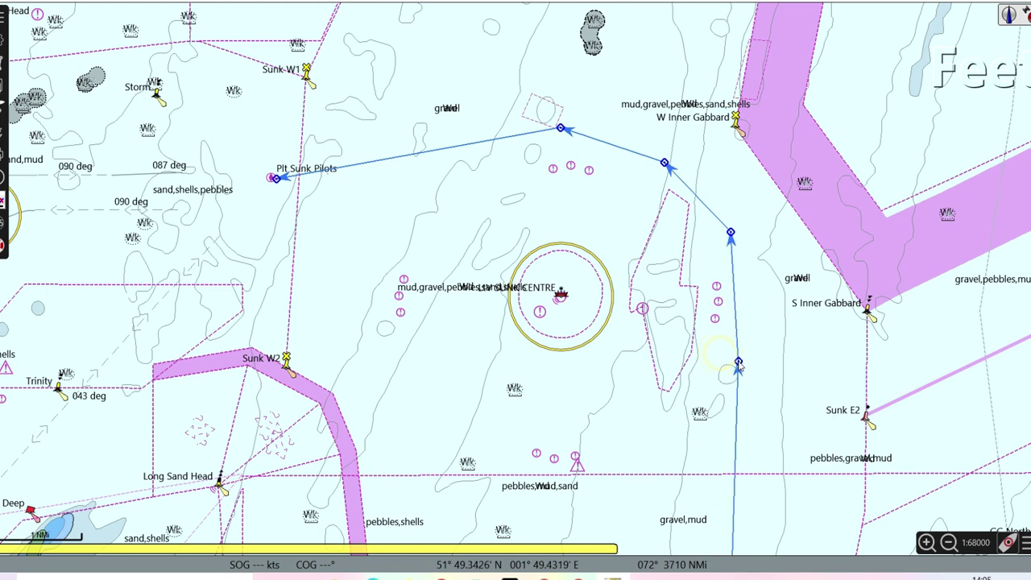
# Examine the adjusted route from the Dover Strait through the northbound lane to the pilot station, in relation to Harwich and London.
pyautogui.moveTo(625, 285); pyautogui.dragTo(586, 293)
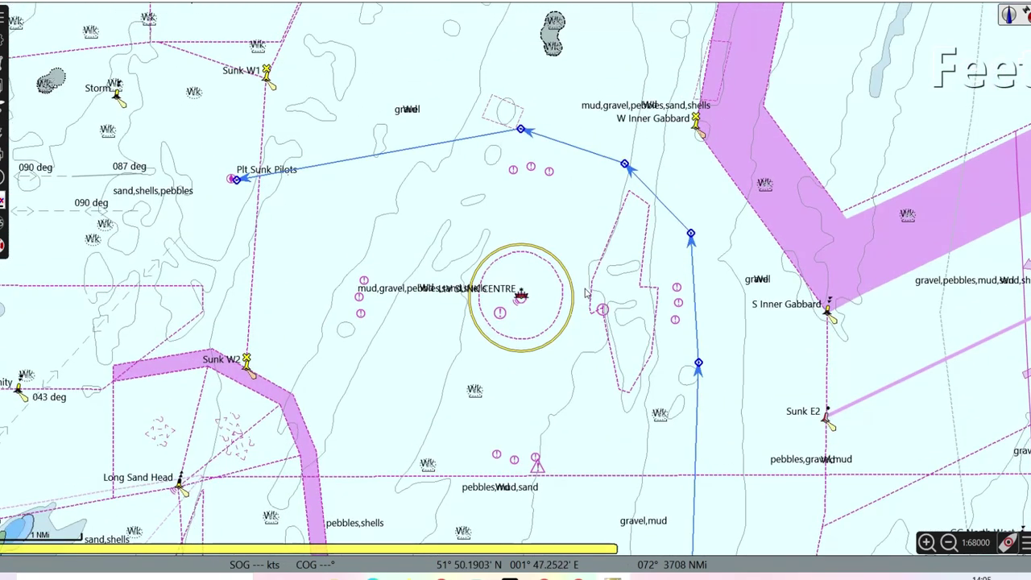
pyautogui.moveTo(578, 153)
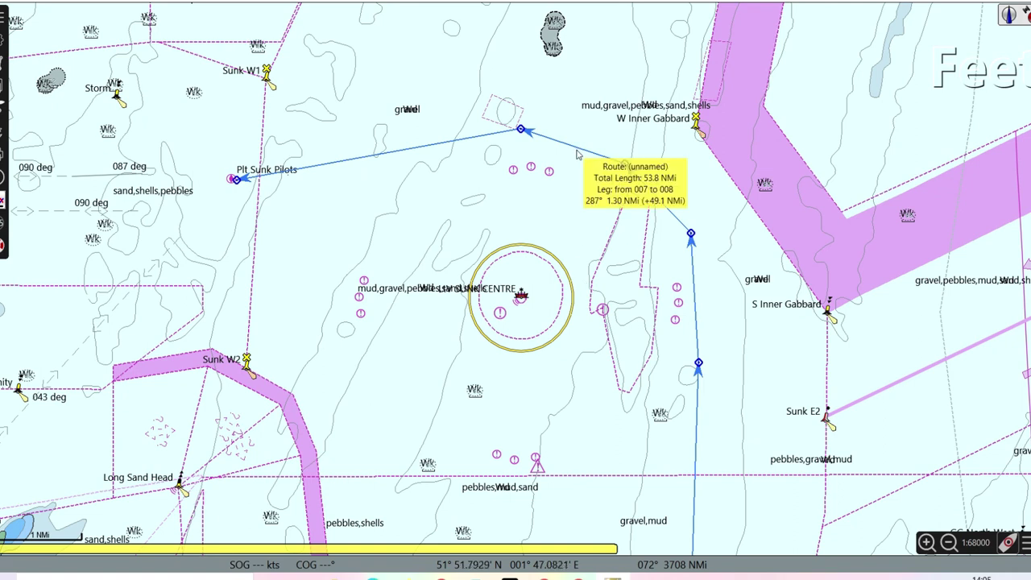
pyautogui.scroll(1, 577, 154)
pyautogui.scroll(-3, 577, 155)
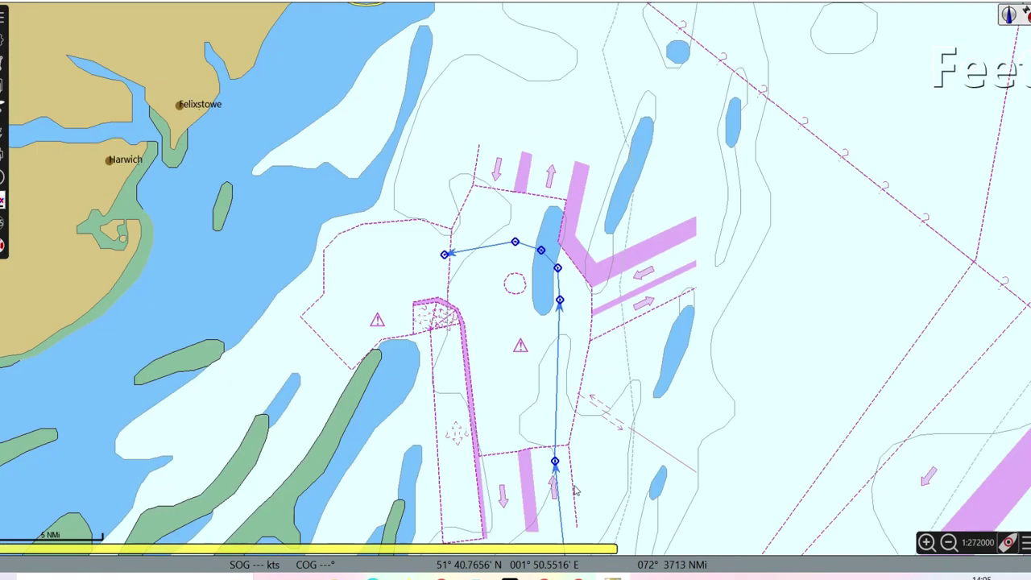
pyautogui.moveTo(574, 485); pyautogui.dragTo(571, 389)
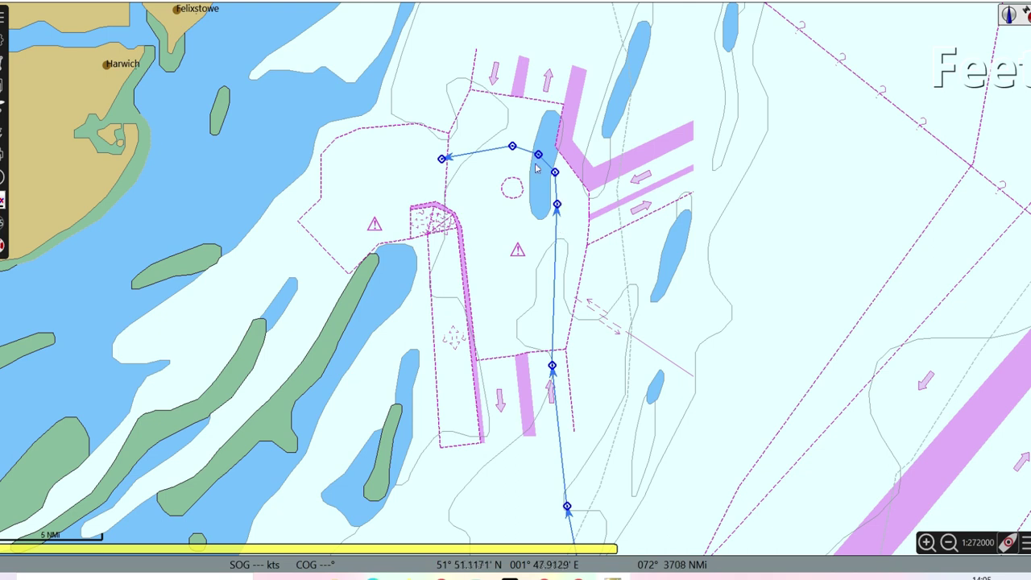
pyautogui.scroll(-3, 439, 193)
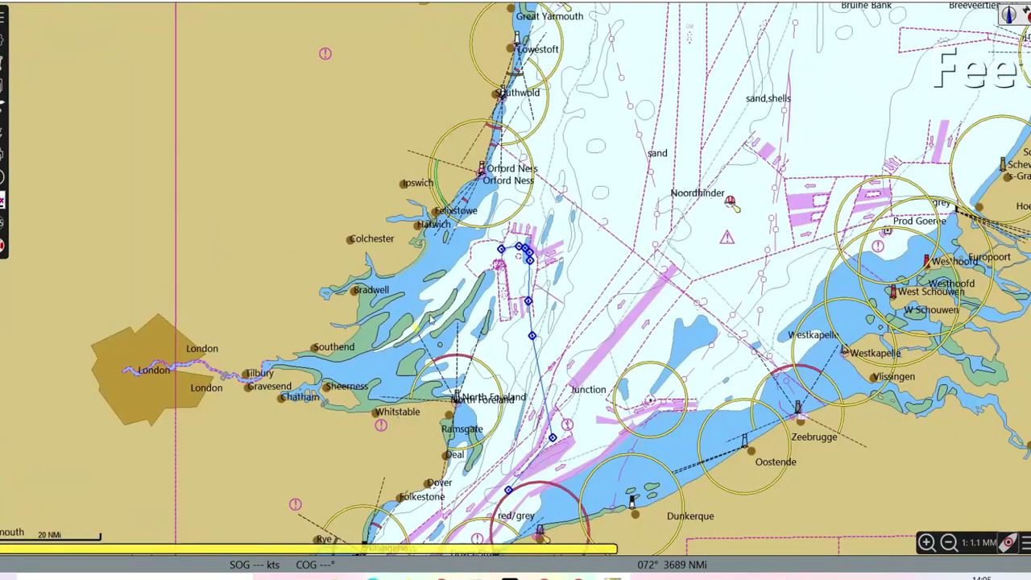
pyautogui.moveTo(415, 328); pyautogui.dragTo(495, 209)
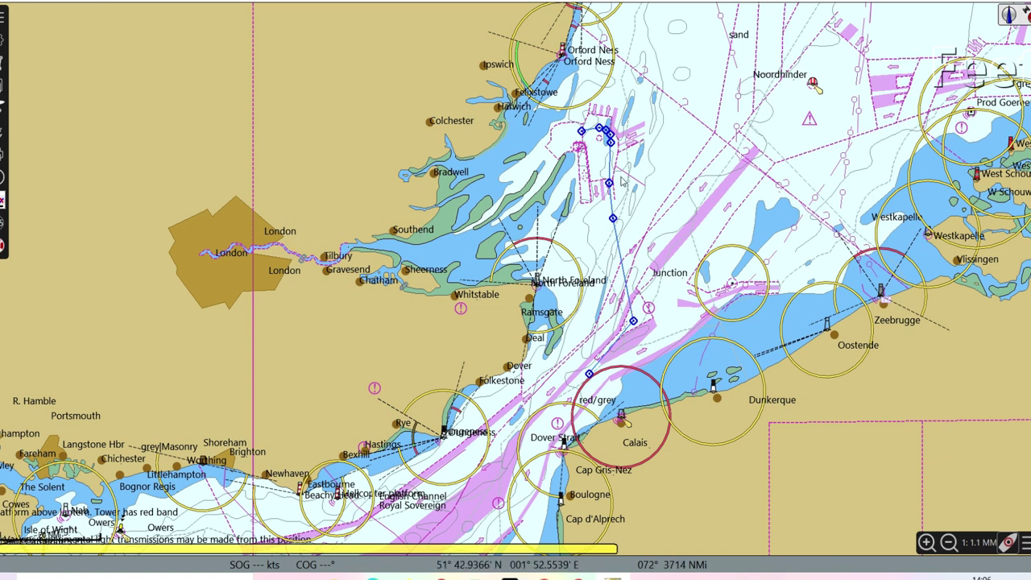
pyautogui.scroll(-2, 599, 163)
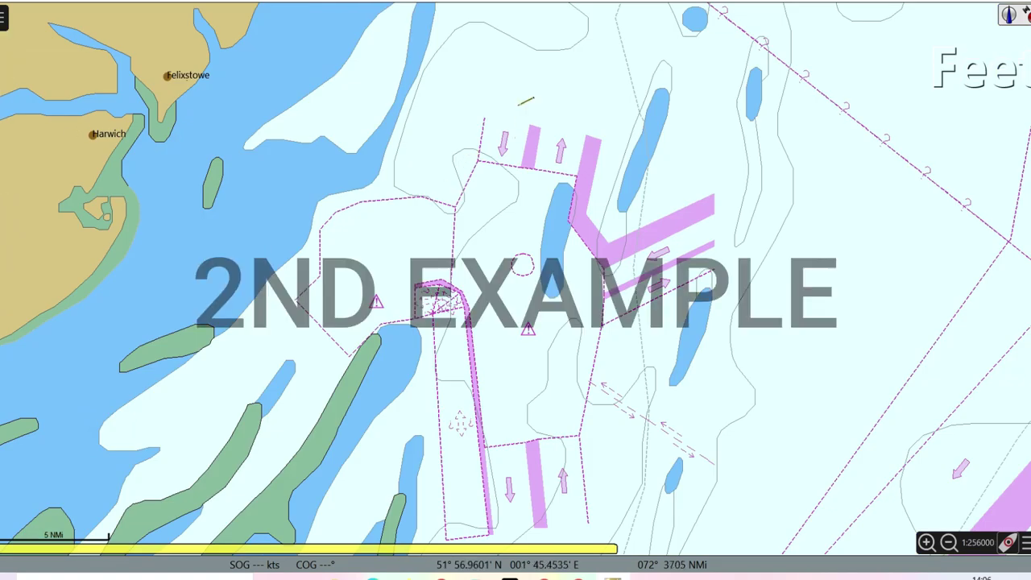
# Draw a route through the southbound lane north of Sunk Centre, across to the eastbound lane by Sunk E2, ending just east of Sunk E1.
pyautogui.click(523, 61)
pyautogui.click(506, 158)
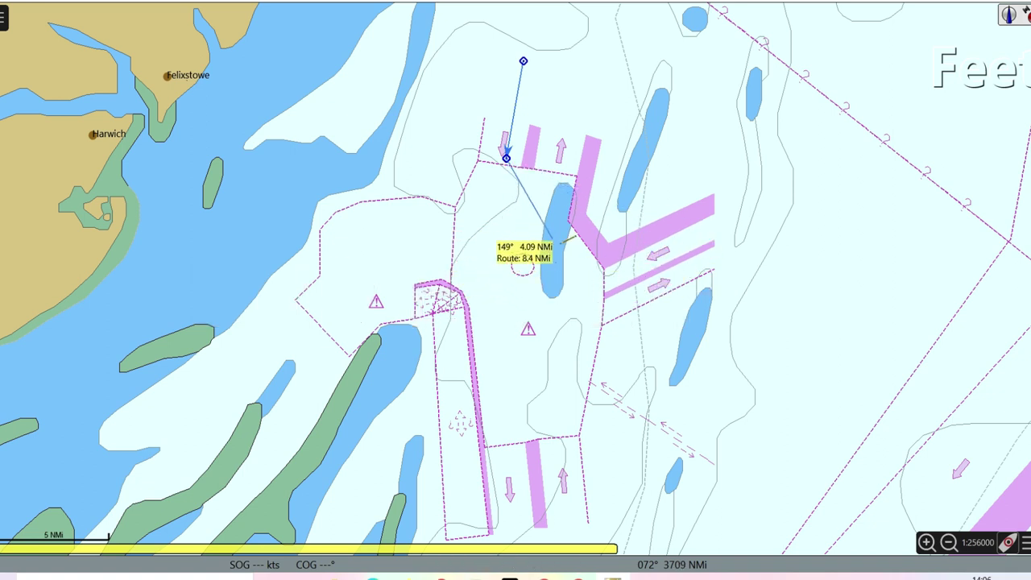
pyautogui.click(602, 309)
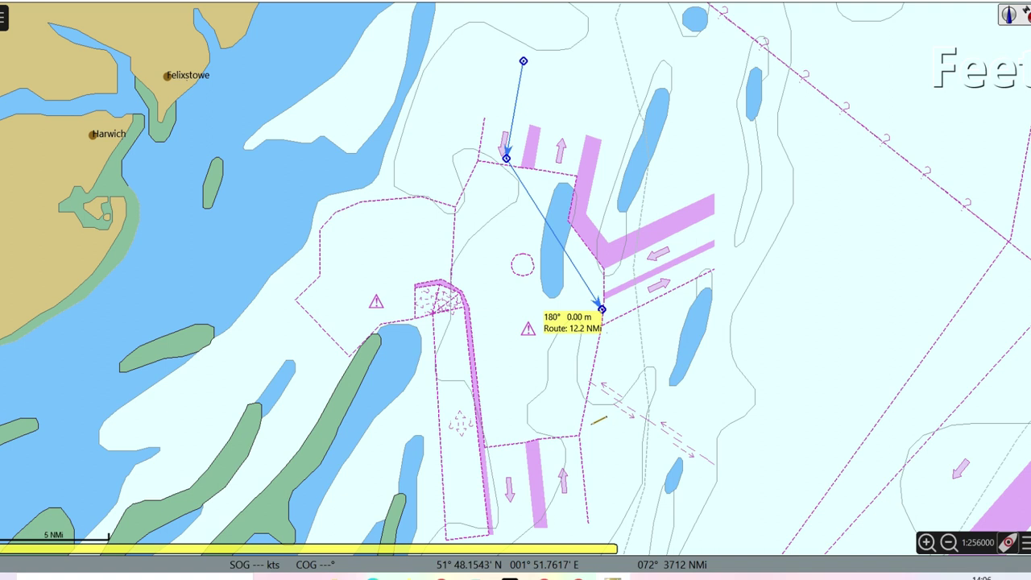
pyautogui.scroll(-2, 785, 218)
pyautogui.scroll(4, 782, 220)
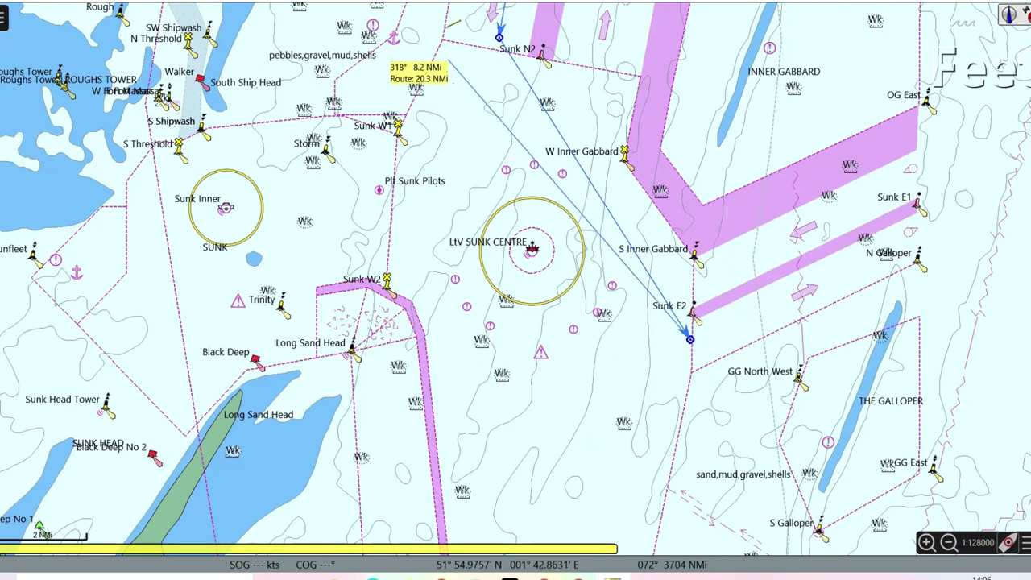
pyautogui.click(690, 361)
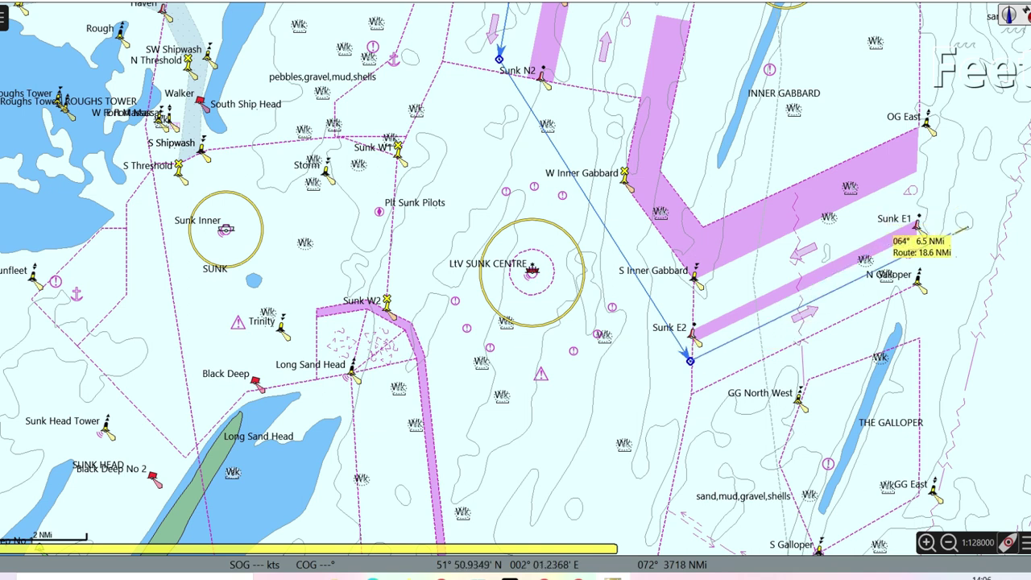
pyautogui.rightClick(951, 235)
pyautogui.click(906, 277)
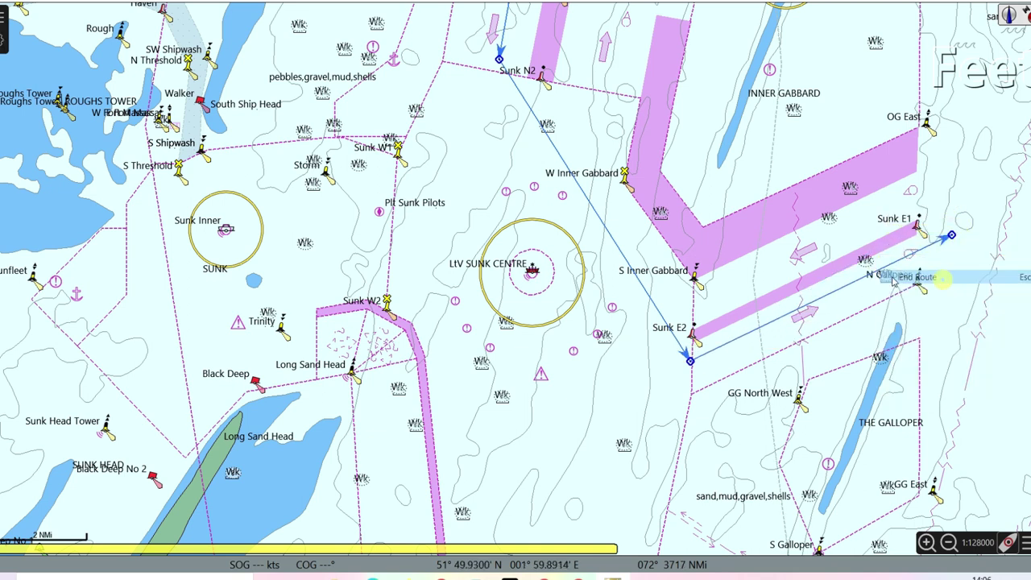
# Move the waypoint near Sunk E2 southwest of Sunk Centre, then insert a waypoint on the outgoing leg and place it south-southeast of the light vessel.
pyautogui.moveTo(582, 187); pyautogui.dragTo(551, 204)
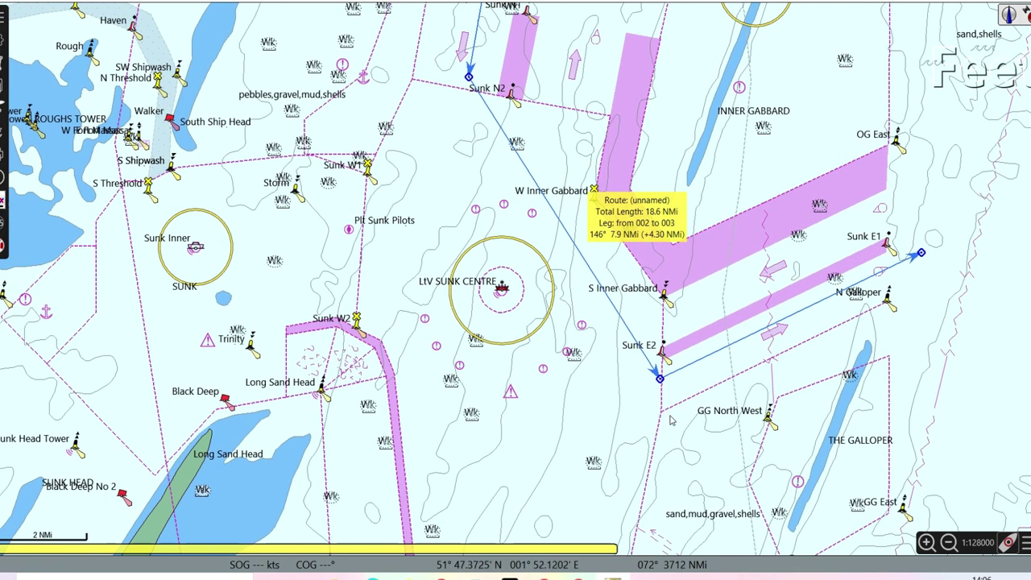
pyautogui.moveTo(660, 379)
pyautogui.mouseDown()
pyautogui.moveTo(625, 361)
pyautogui.moveTo(372, 325)
pyautogui.mouseUp()
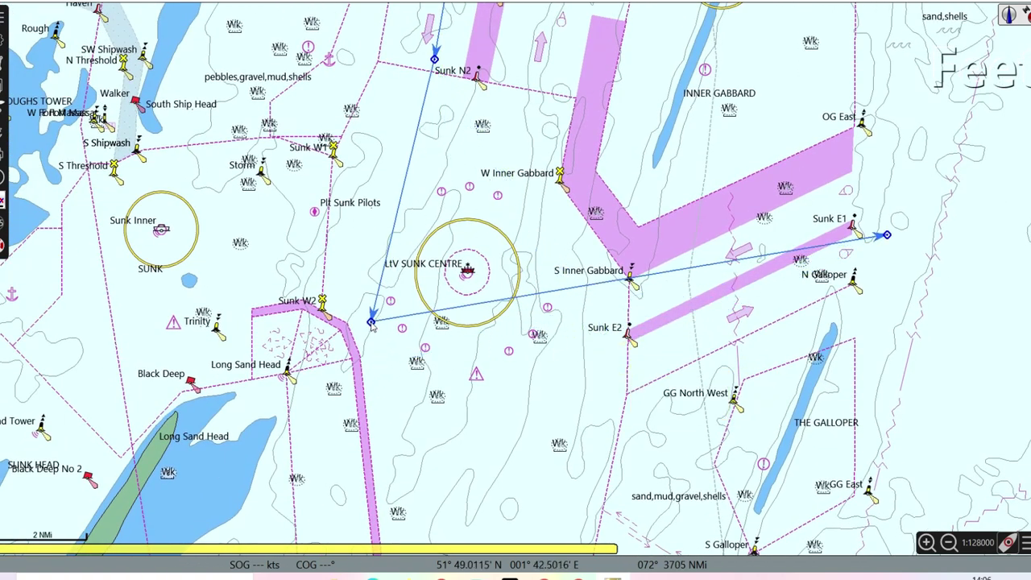
pyautogui.rightClick(462, 312)
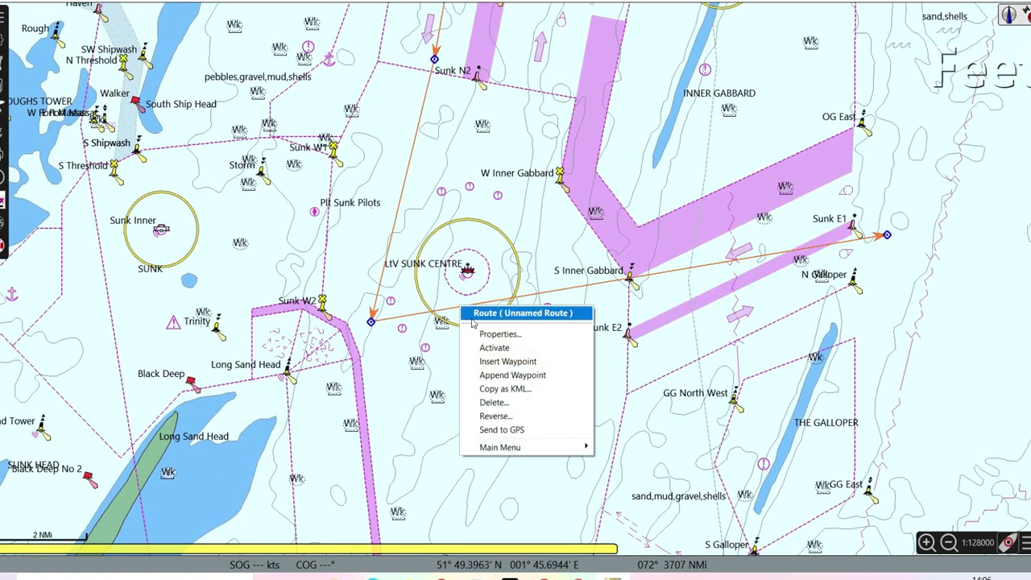
pyautogui.click(487, 361)
pyautogui.rightClick(486, 363)
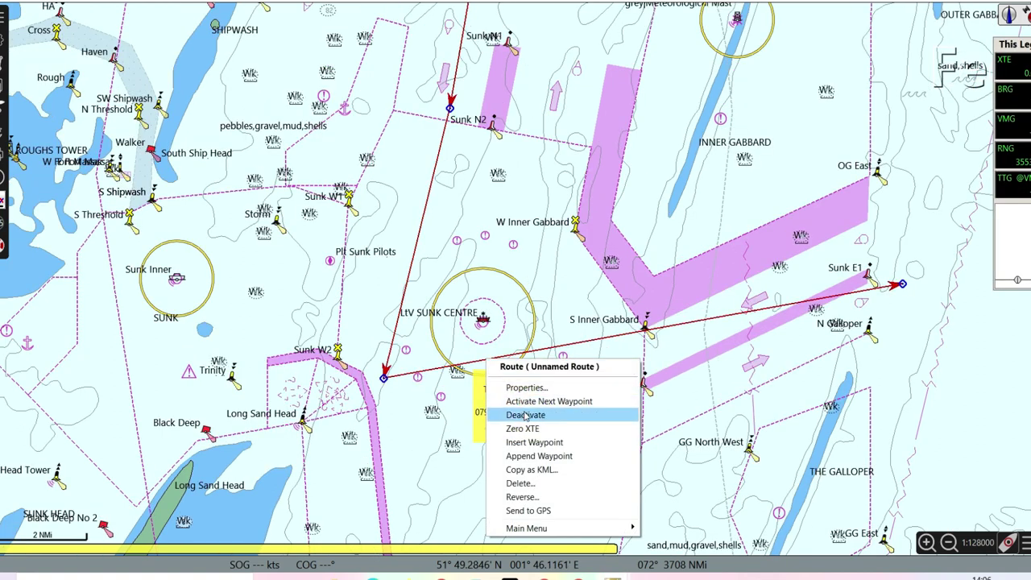
pyautogui.click(545, 450)
pyautogui.moveTo(487, 364); pyautogui.dragTo(516, 470)
# Reposition the waypoints west and south of Sunk Centre and insert another between them to shape a counter-clockwise rounding towards the eastbound lane.
pyautogui.moveTo(384, 378); pyautogui.dragTo(381, 325)
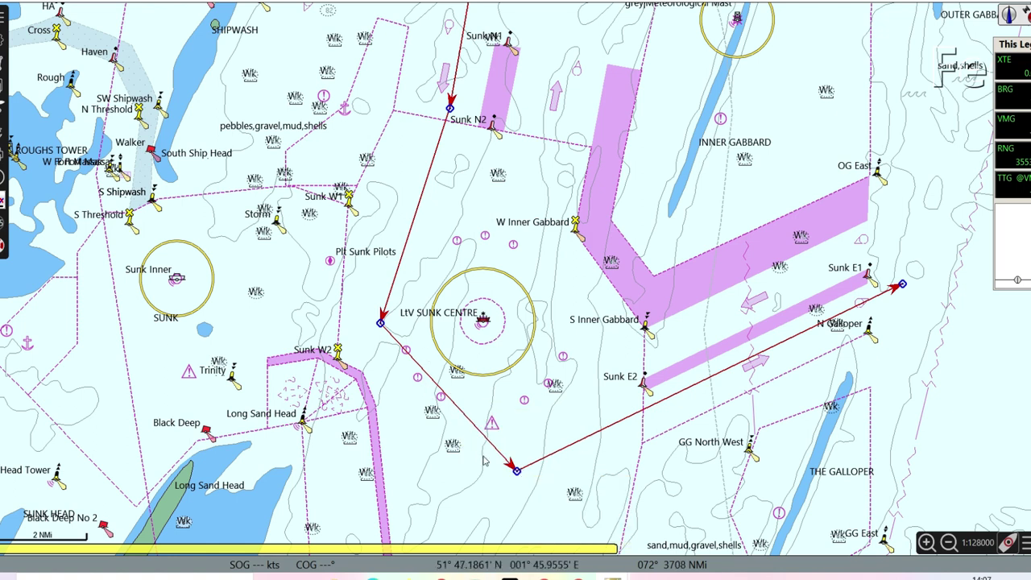
pyautogui.moveTo(517, 471); pyautogui.dragTo(459, 498)
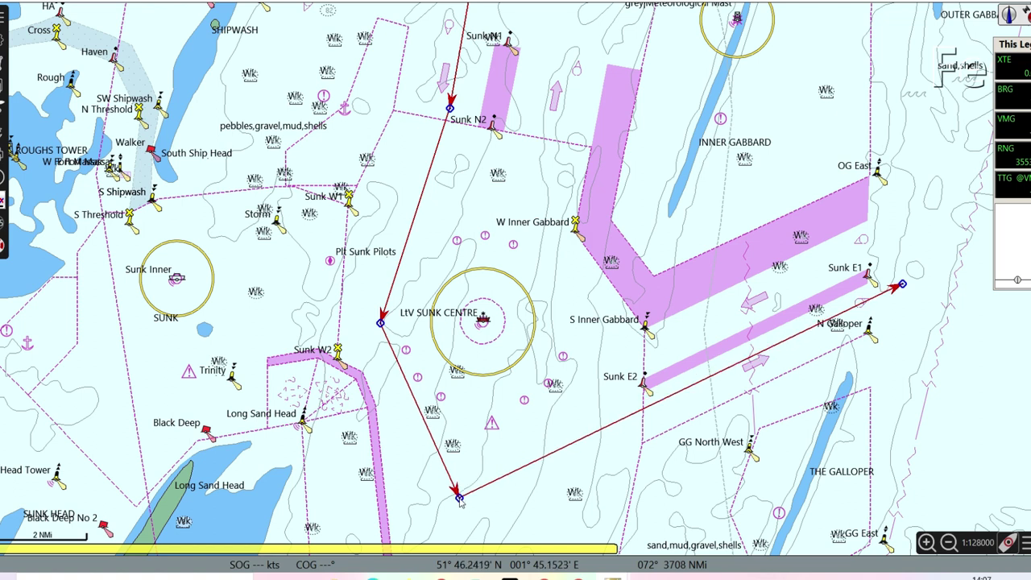
pyautogui.rightClick(435, 426)
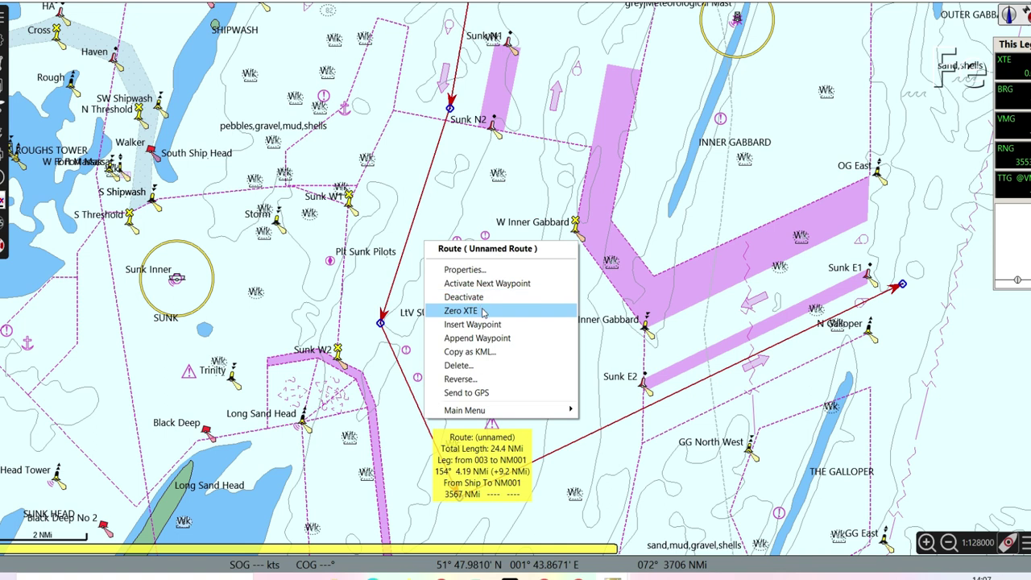
pyautogui.click(475, 323)
pyautogui.moveTo(407, 385); pyautogui.dragTo(389, 390)
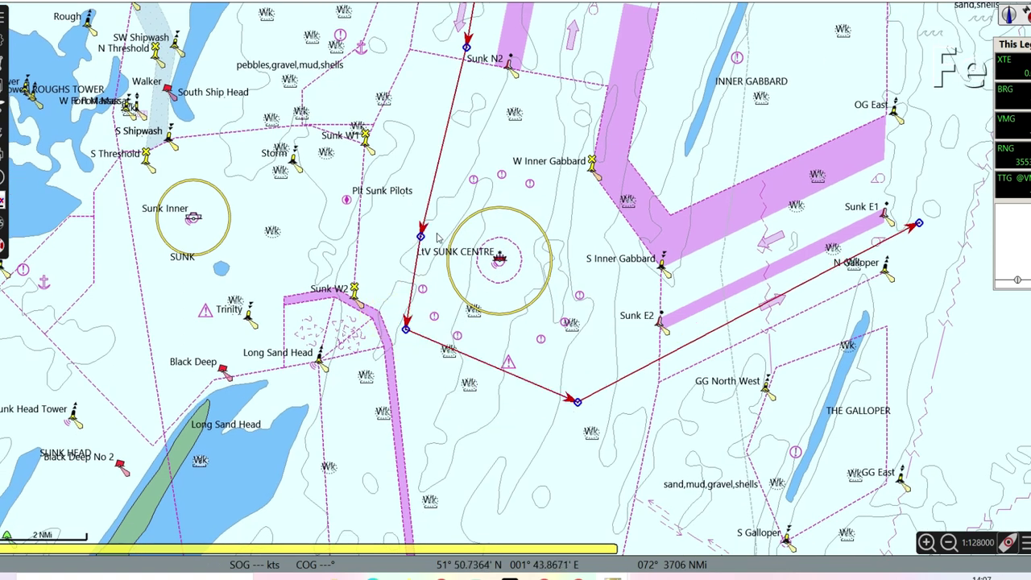
# Examine the whole route from the southbound lane around Sunk Centre to the eastbound lane at smaller scale.
pyautogui.scroll(-2, 439, 235)
pyautogui.scroll(-3, 488, 255)
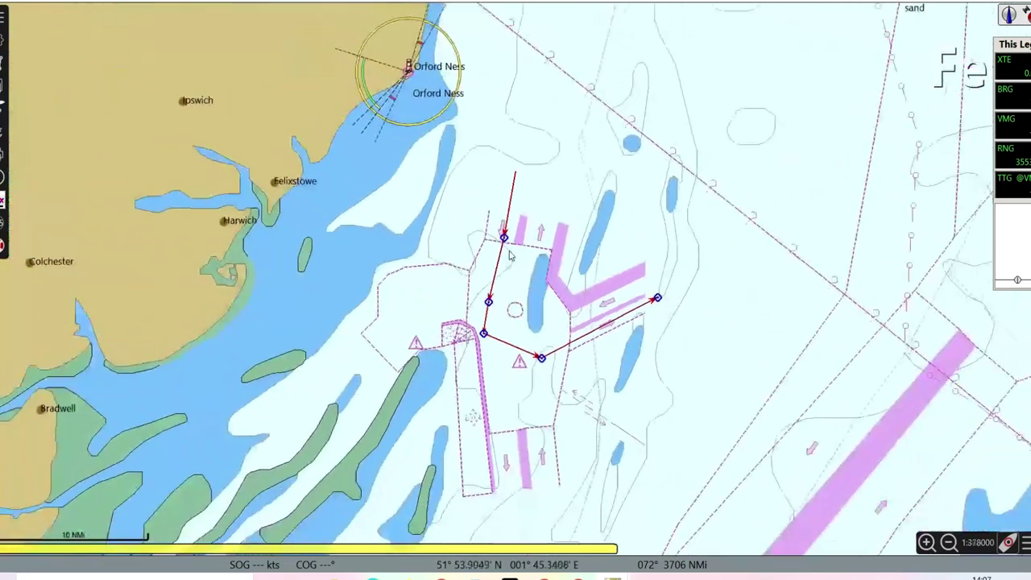
pyautogui.scroll(-1, 509, 254)
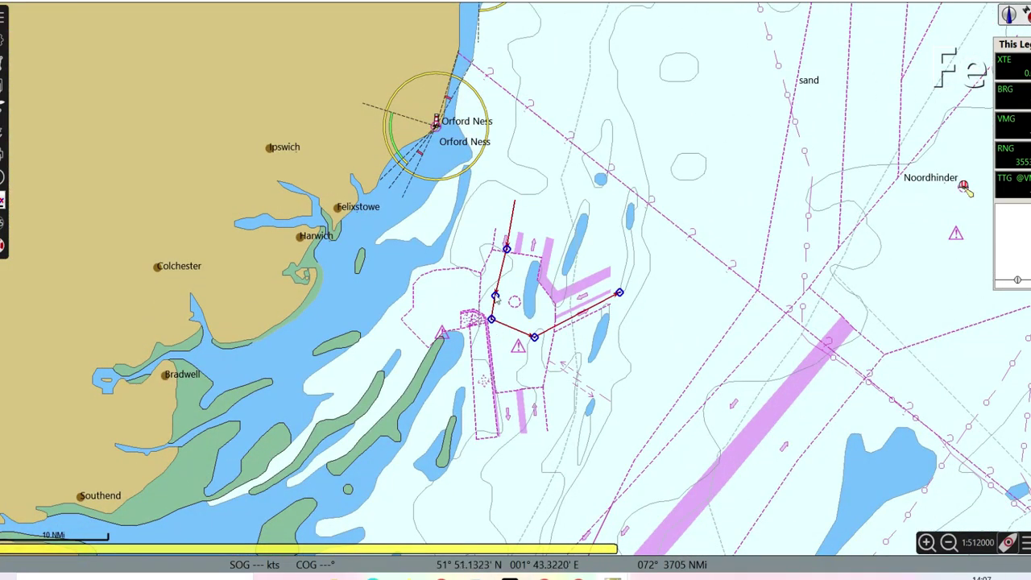
pyautogui.moveTo(604, 309)
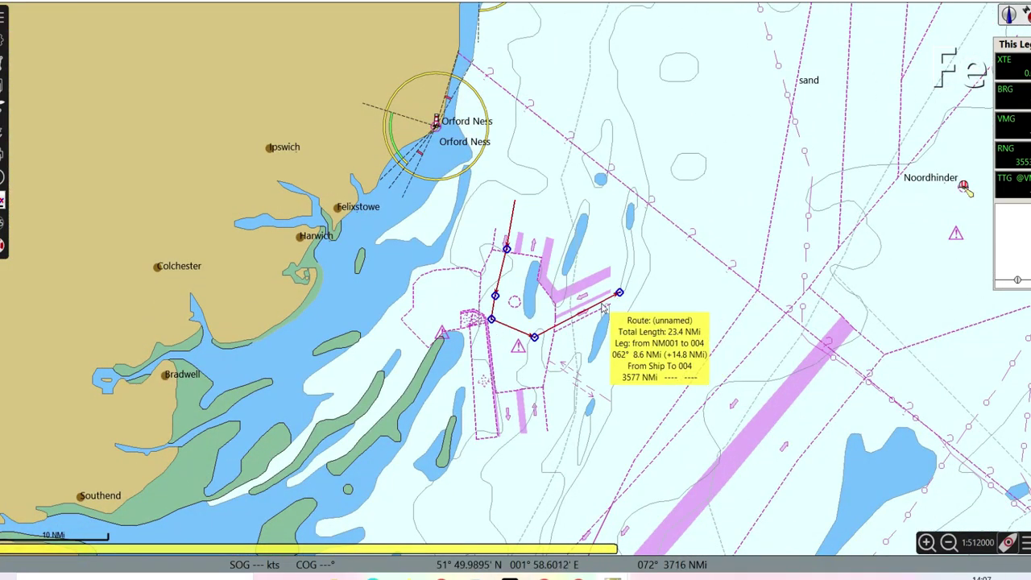